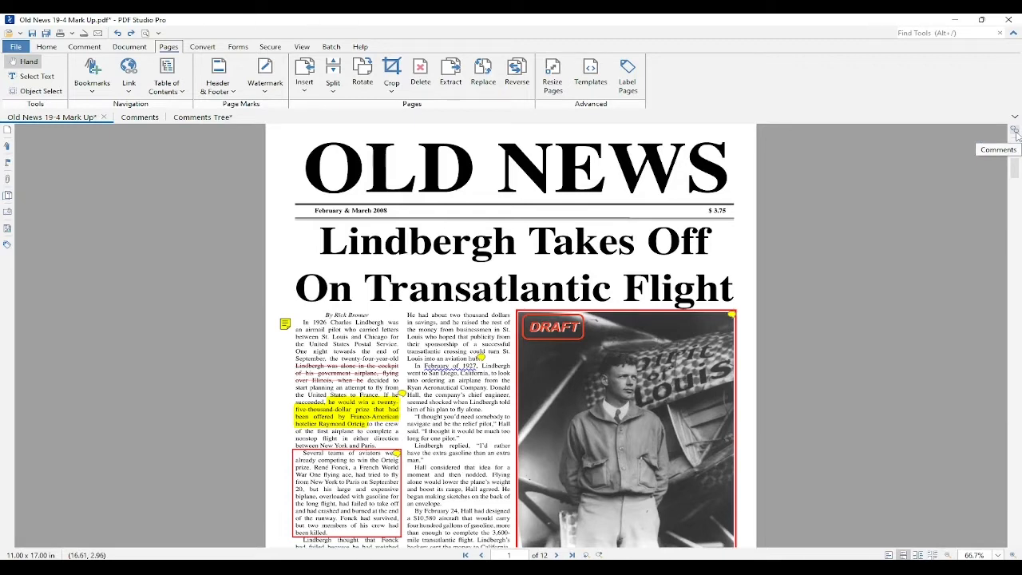
- Show the document's comments list, try expanding and collapsing page 1, and expand the comments of all pages
click(1014, 130)
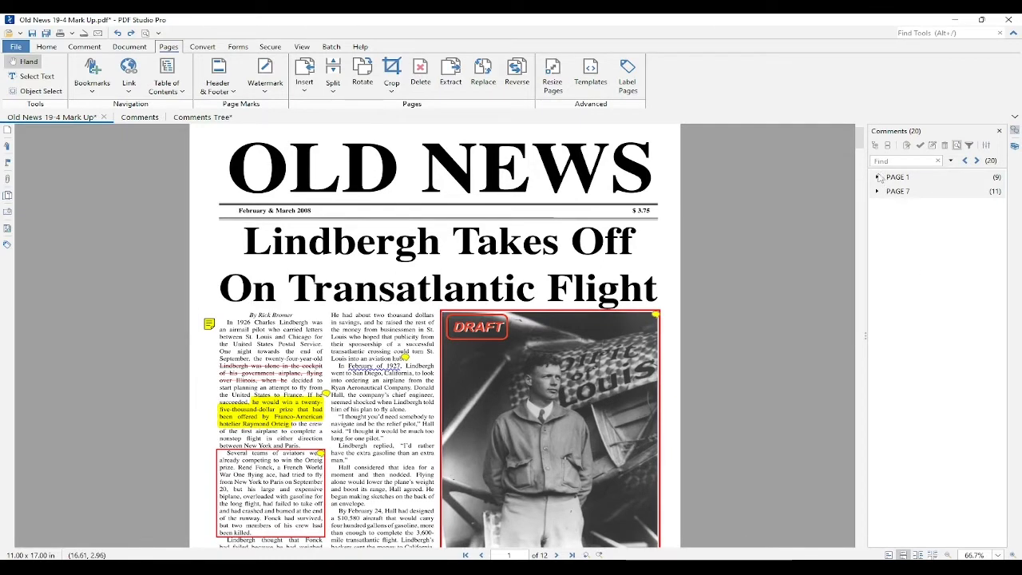
click(878, 177)
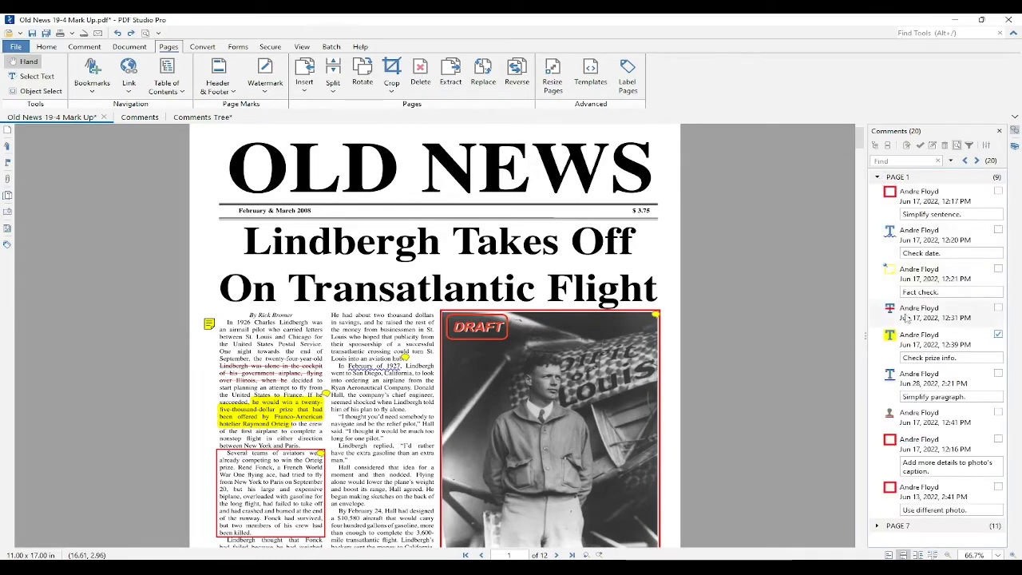
click(877, 177)
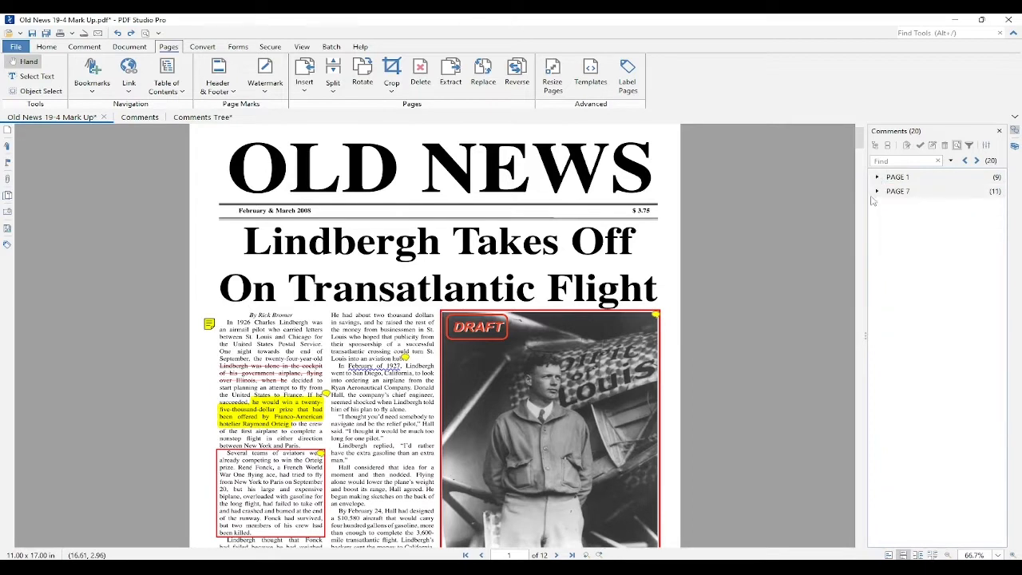
click(877, 177)
click(877, 177)
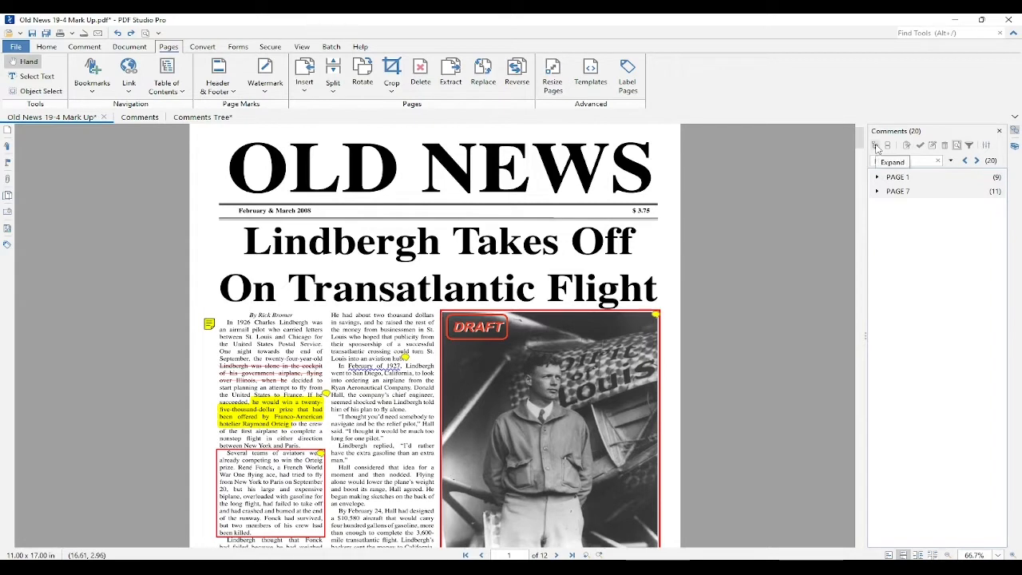
click(875, 146)
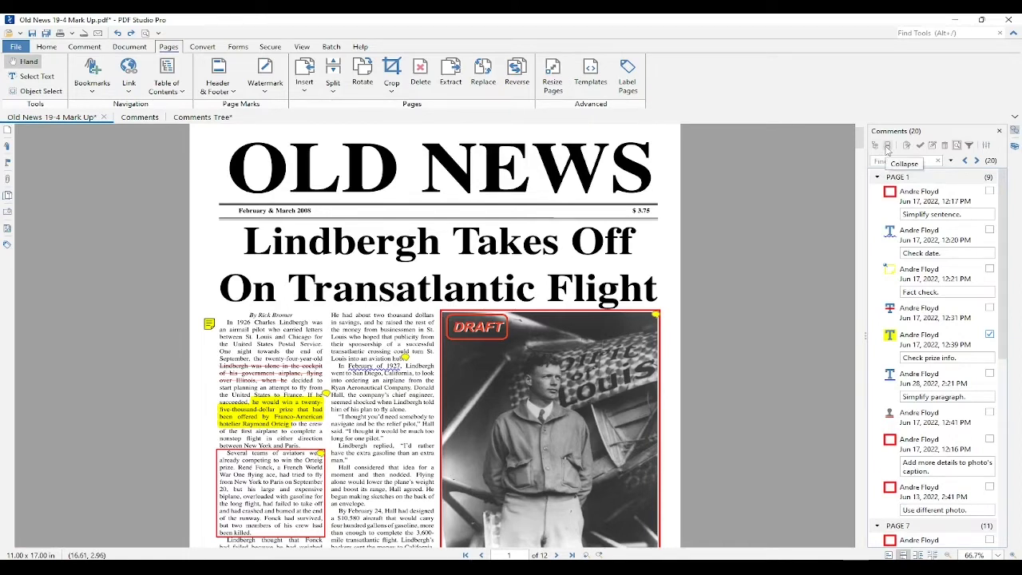
click(887, 147)
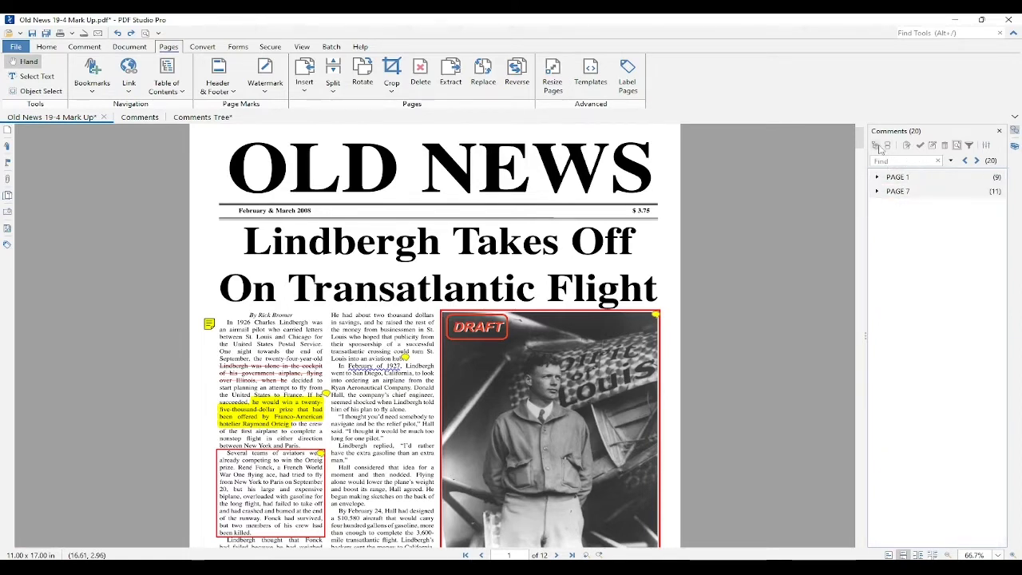
click(876, 146)
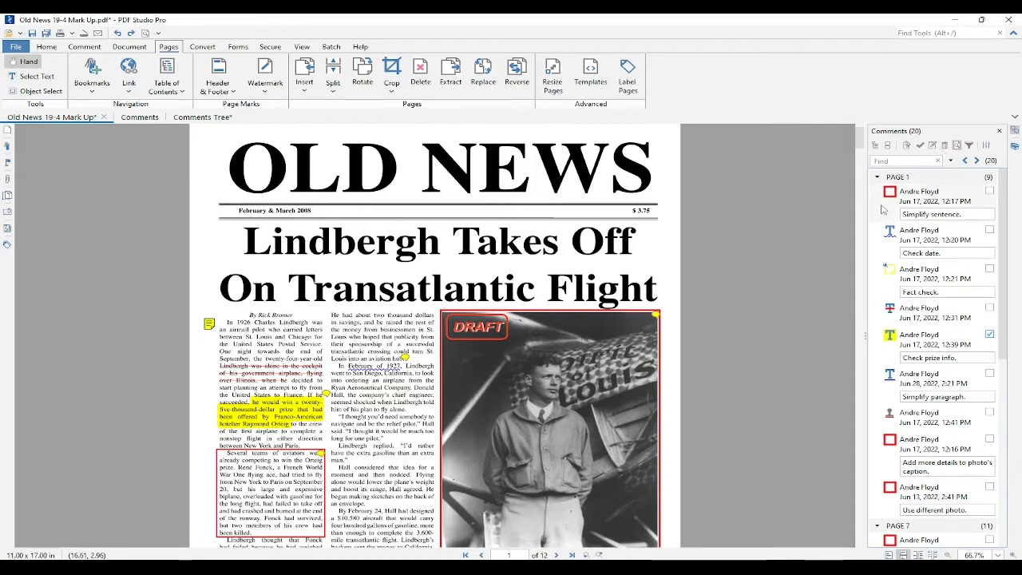
- Select the "Simplify sentence." square comment on page 1, view its available review statuses, and mark it with a checkmark
click(918, 196)
scroll(251, 497, down, 2)
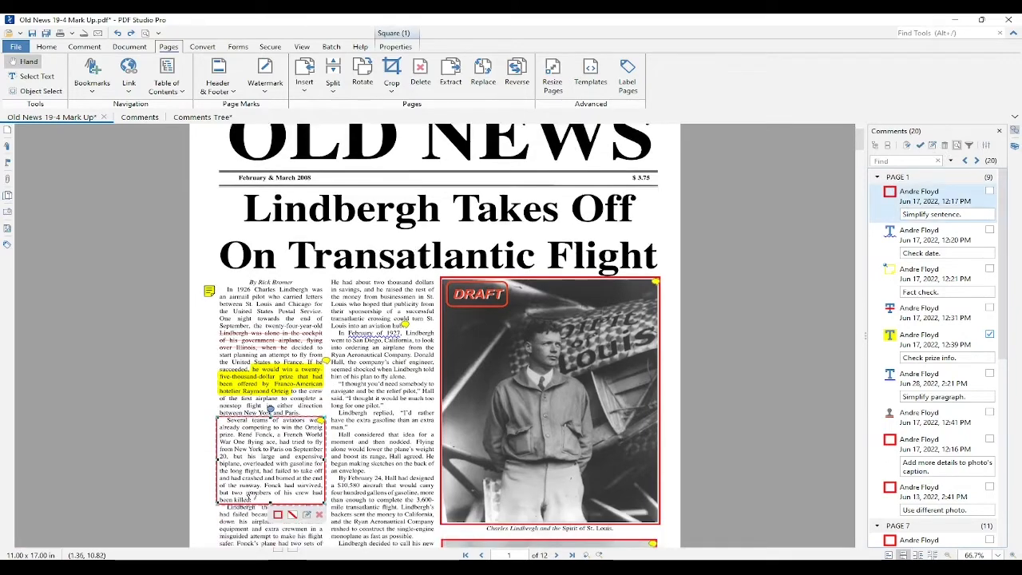
scroll(251, 495, down, 3)
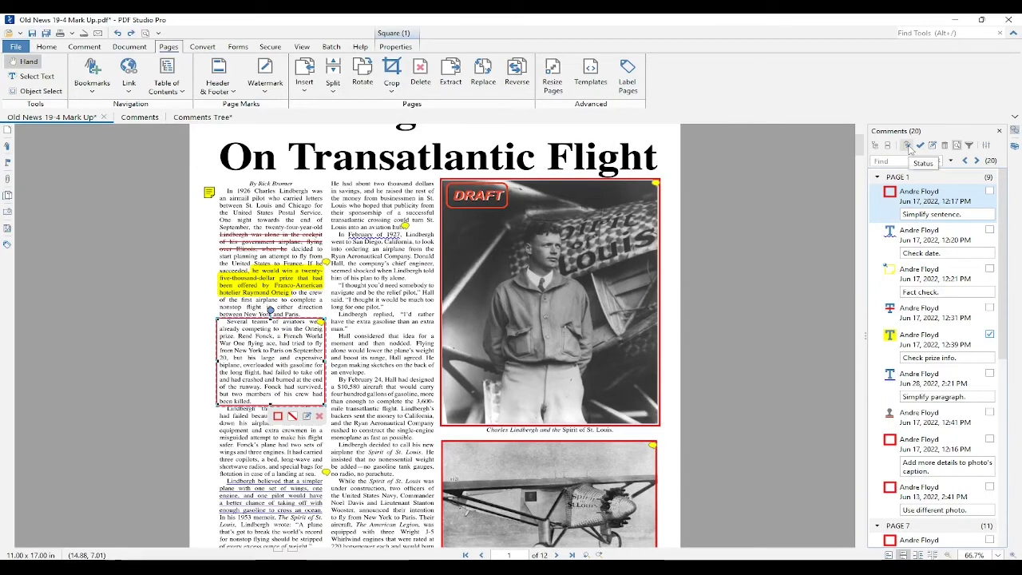
click(908, 146)
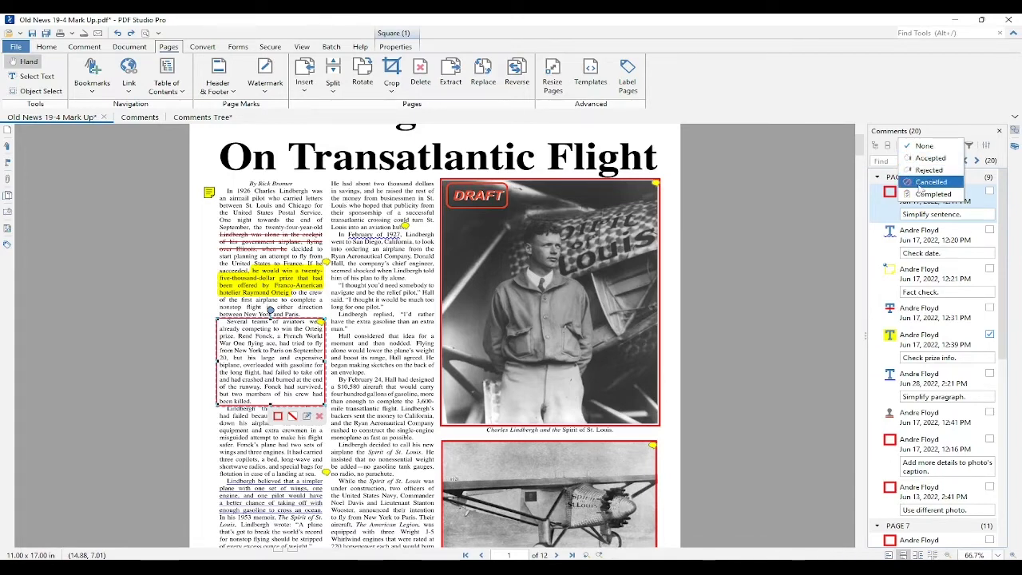
click(970, 205)
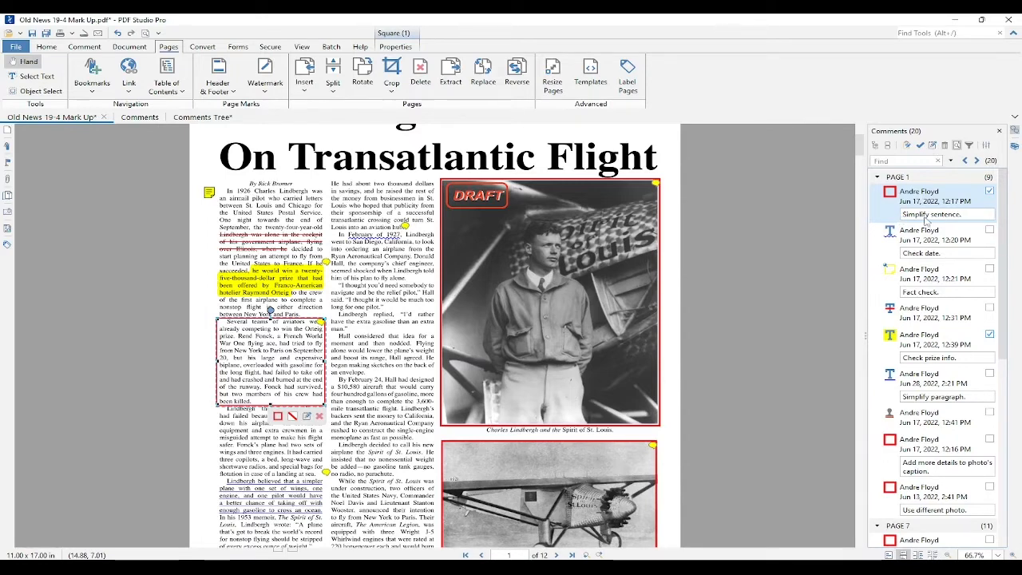
- Set the outline color of the "Simplify sentence." square comment to dark blue
click(933, 145)
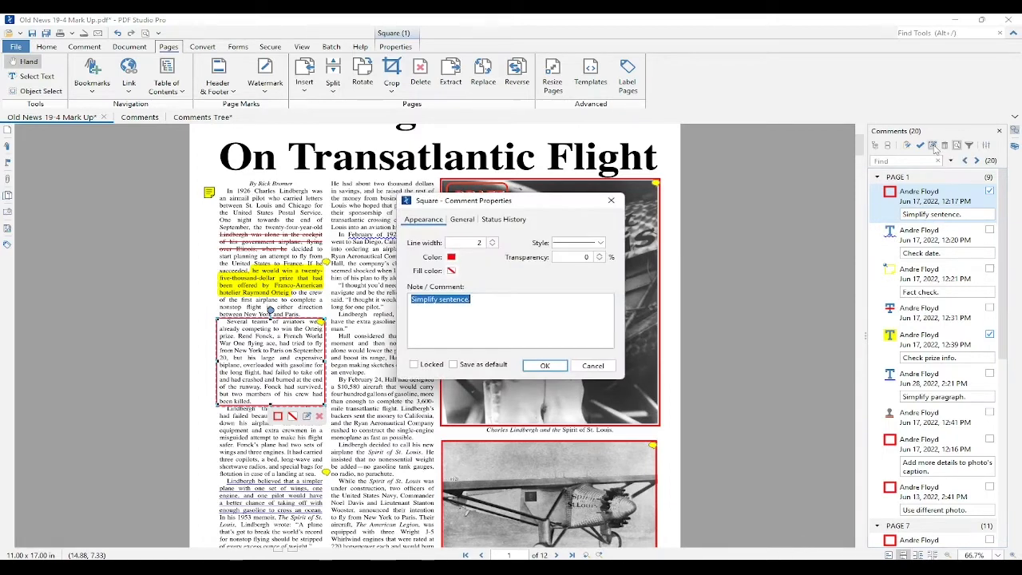
click(501, 313)
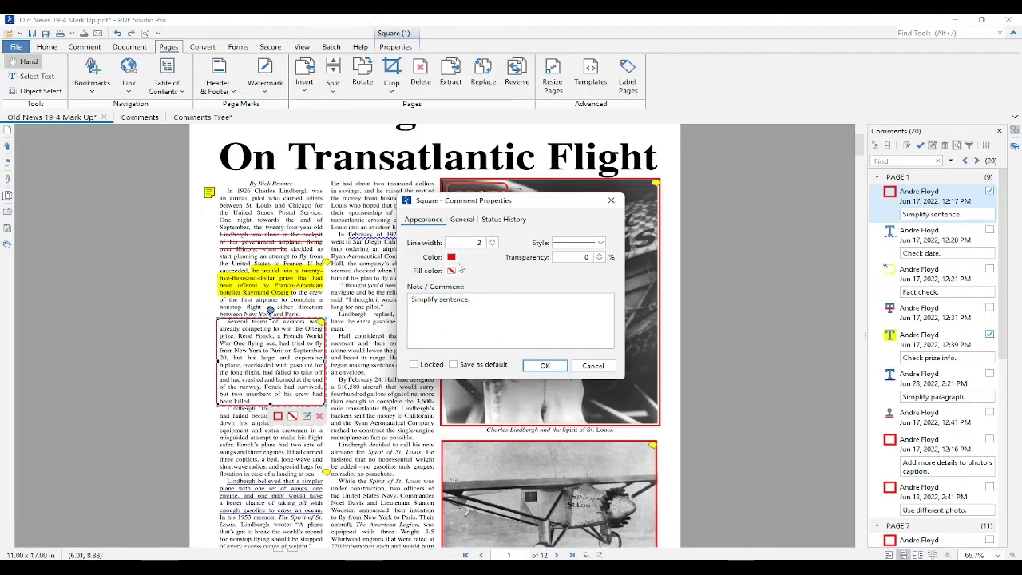
click(451, 257)
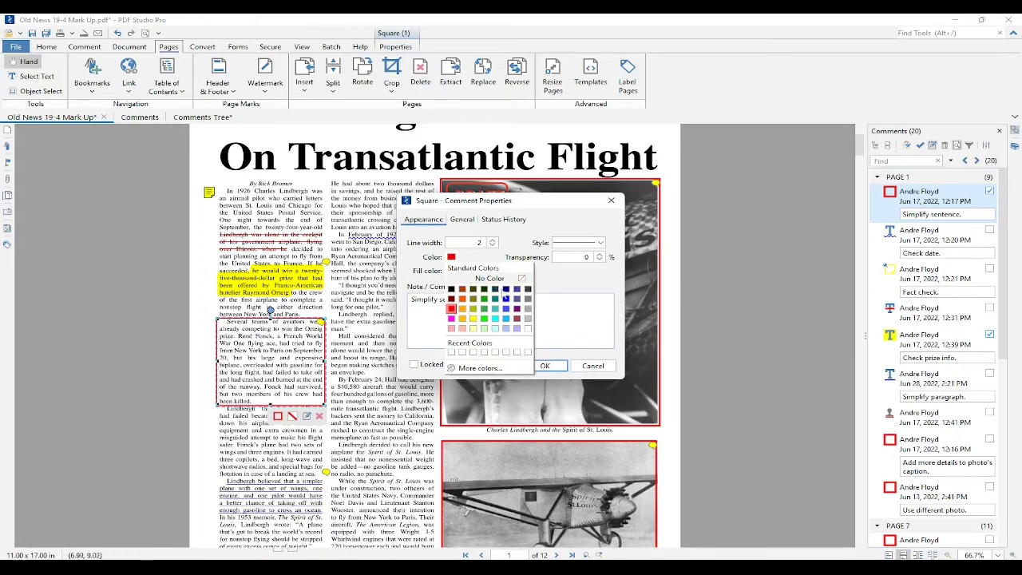
click(506, 298)
click(543, 365)
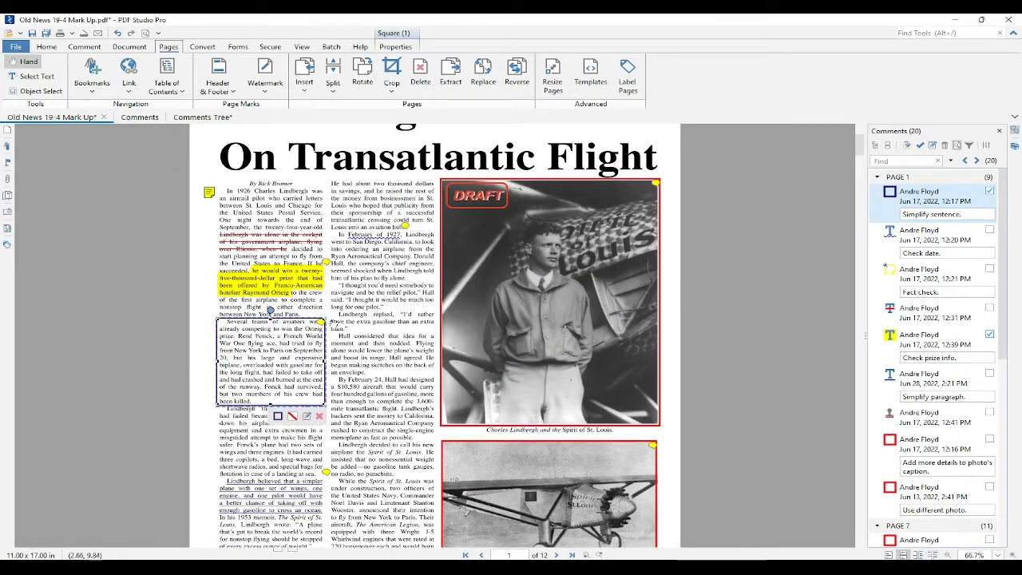
- Examine the "Simplify sentence." comment's general properties and its marked and review status history
click(933, 145)
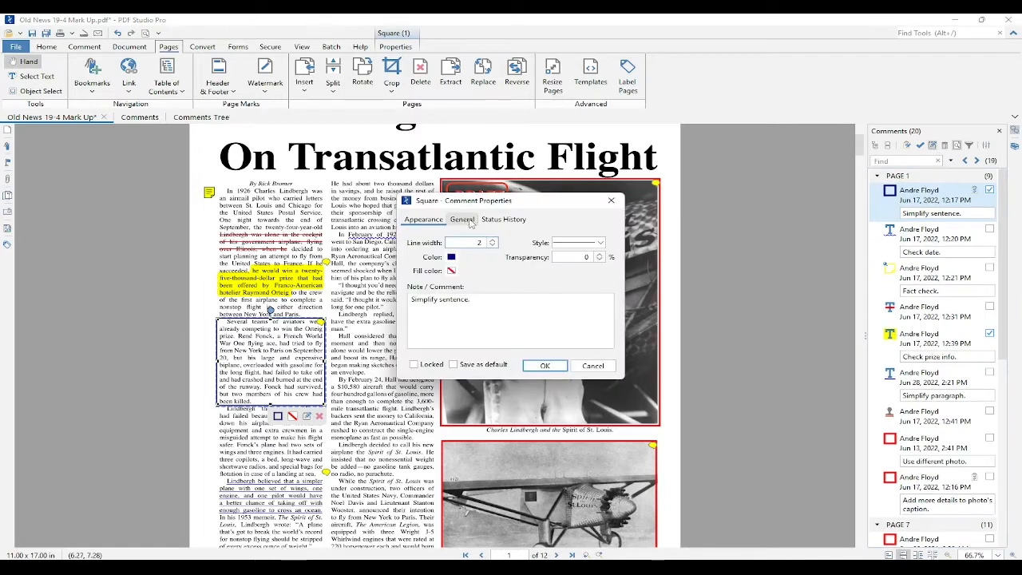
click(462, 220)
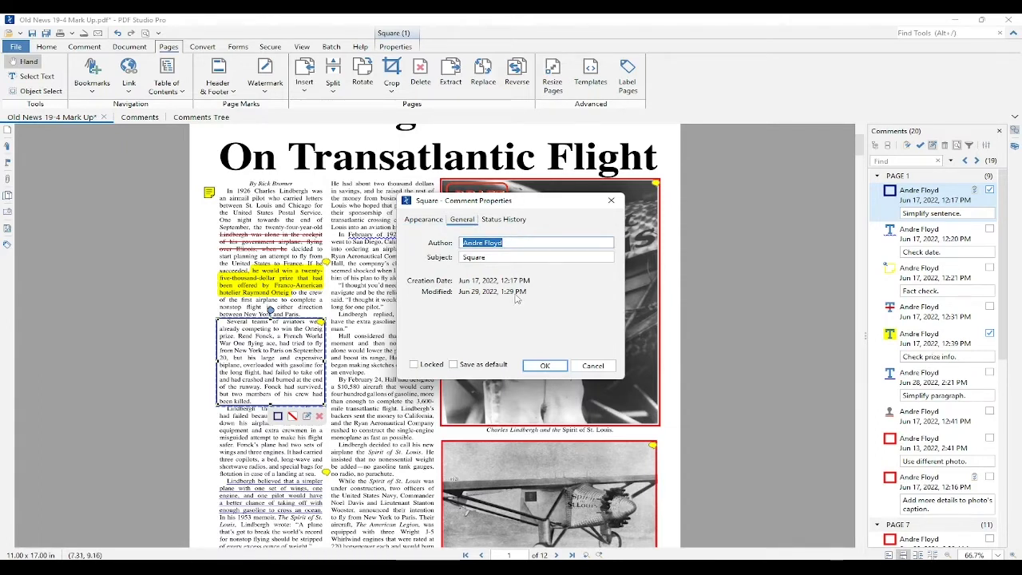
click(501, 227)
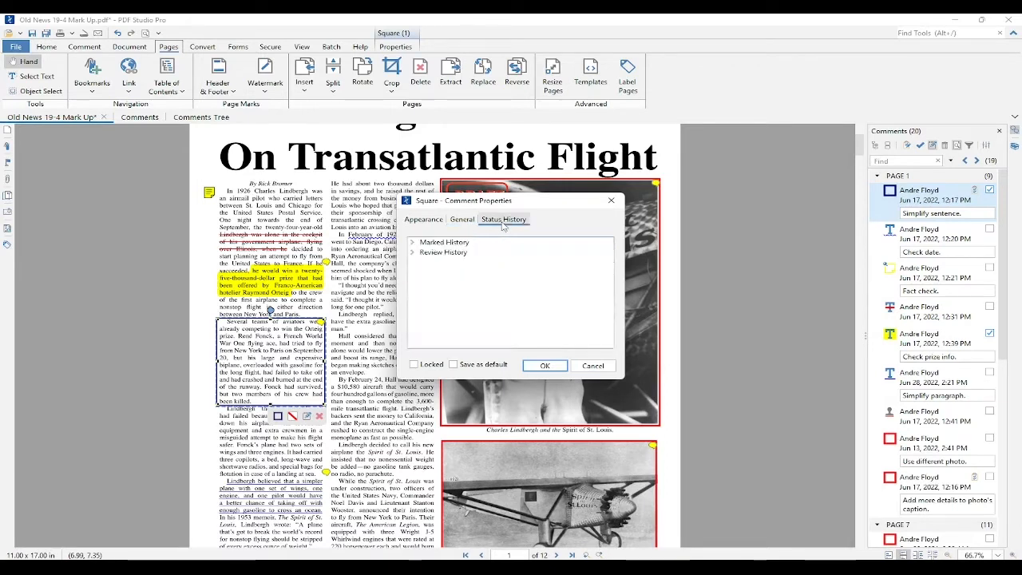
click(412, 242)
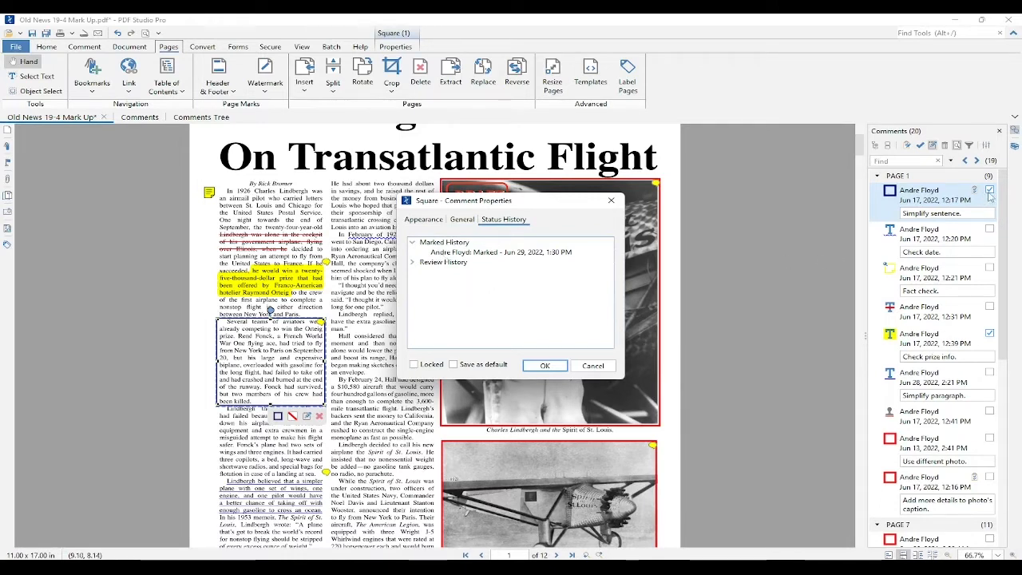
click(412, 263)
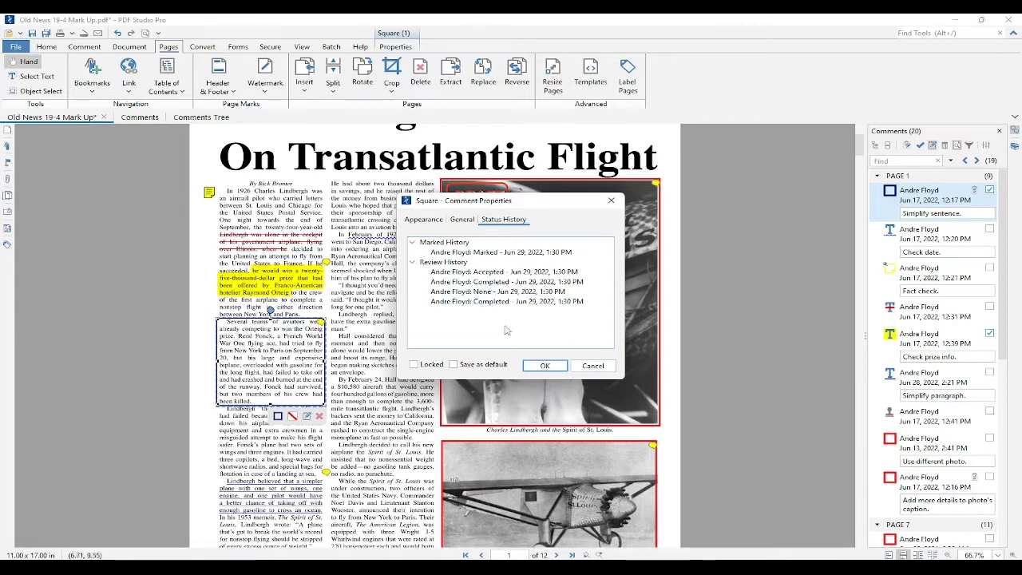
click(544, 366)
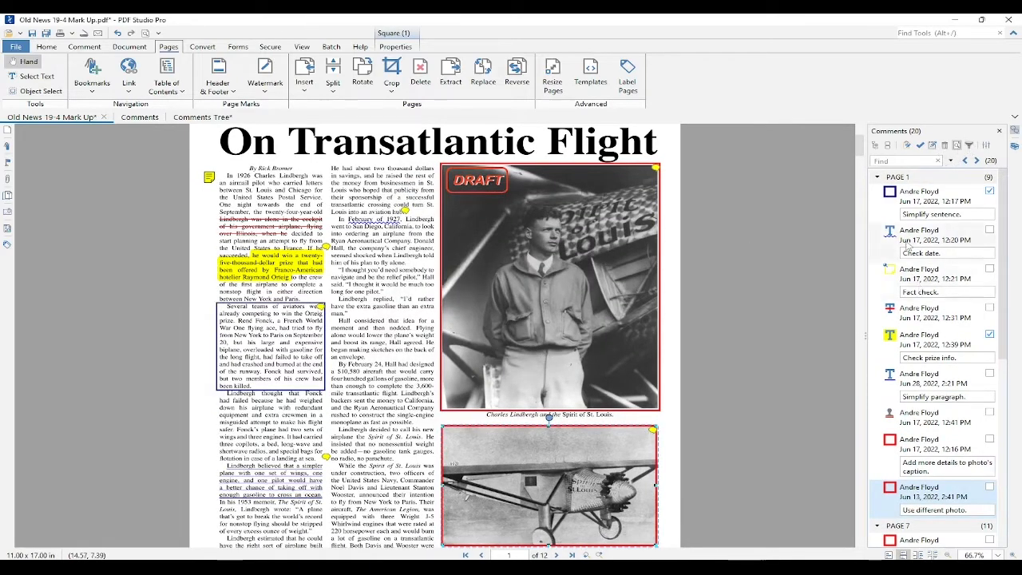
- Delete the square comment "Add more details to photo's caption." from page 1
click(916, 447)
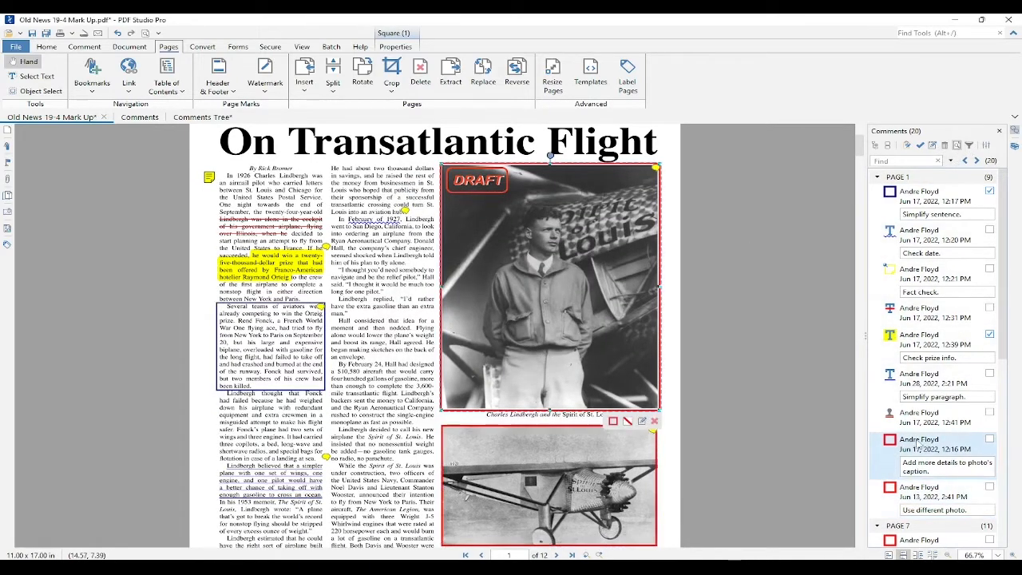
click(945, 145)
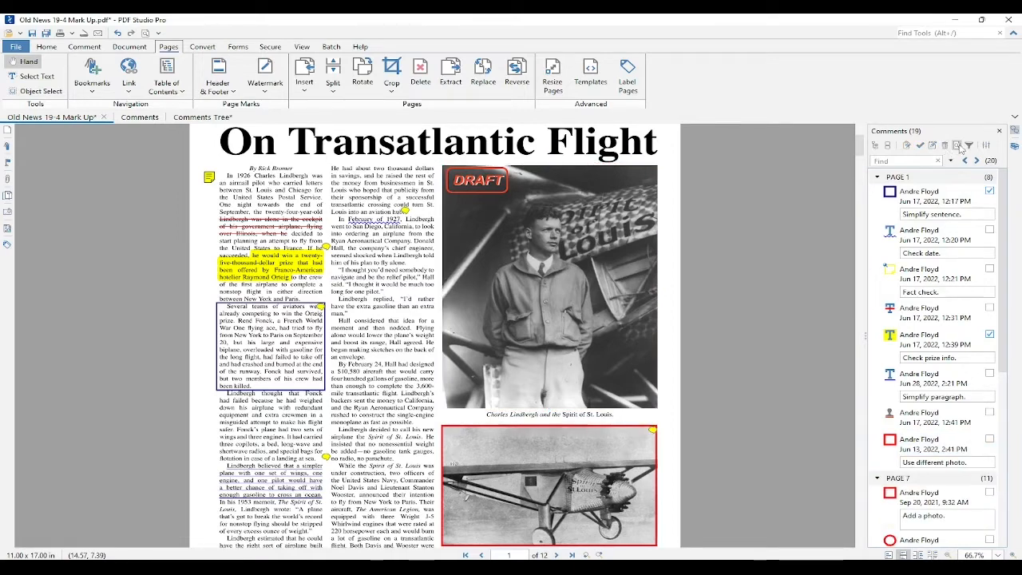
- Hide and redisplay the comment search field, and search the comments for "Fact Check"
click(958, 146)
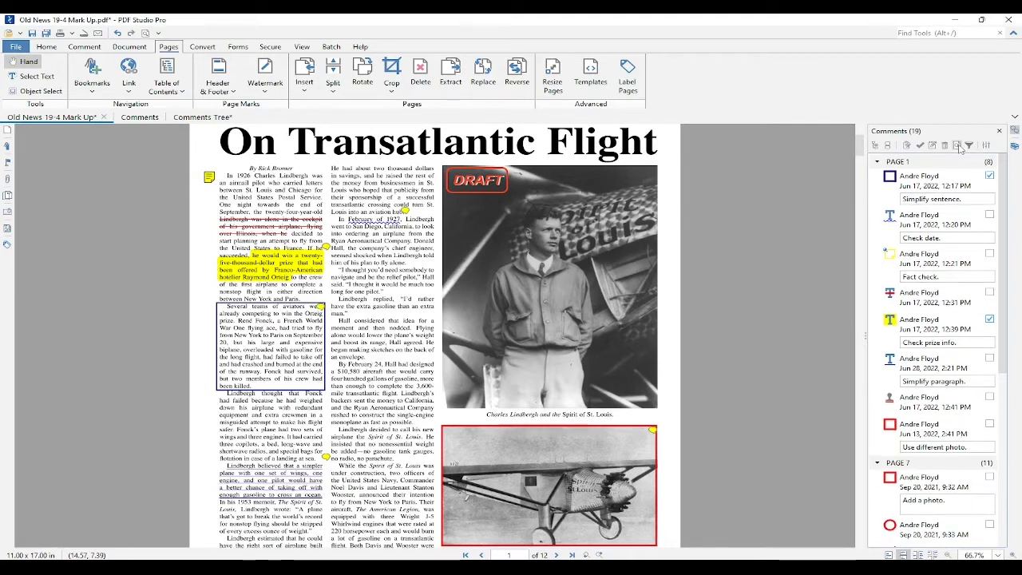
click(958, 146)
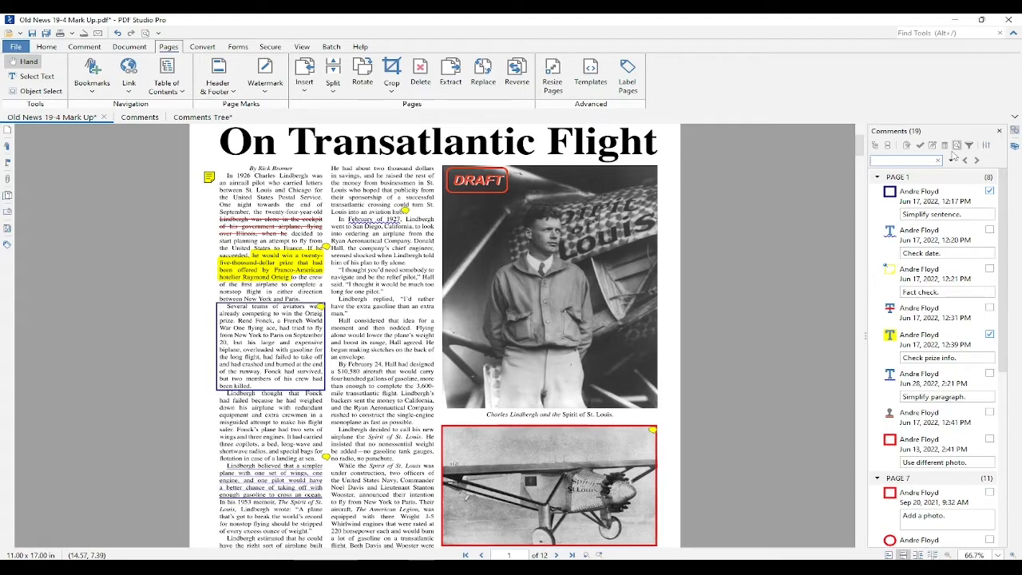
text(Fact C)
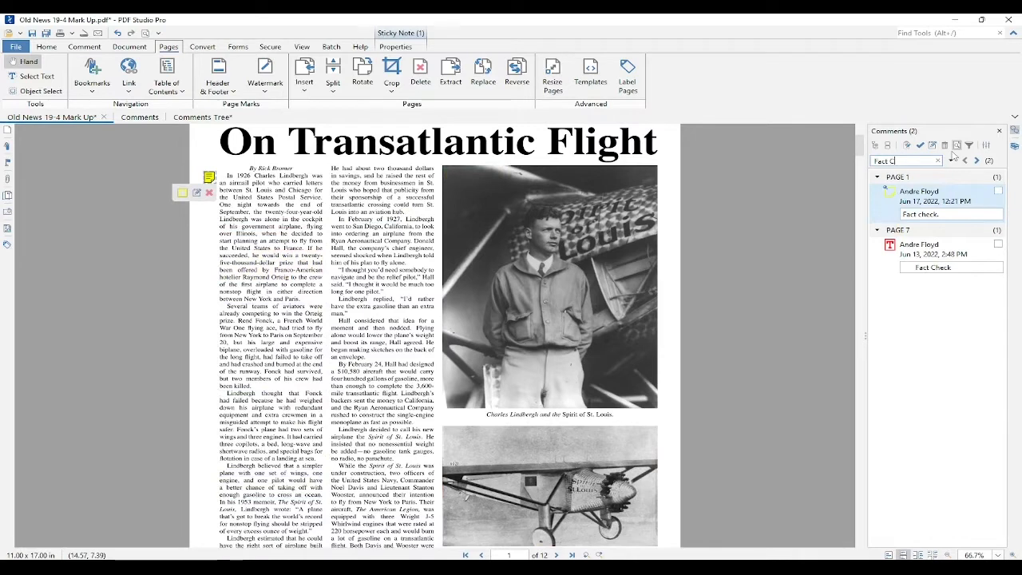
text(heck)
- Restrict the comment search to whole words only and case-sensitive matches, and clear the search text
click(951, 162)
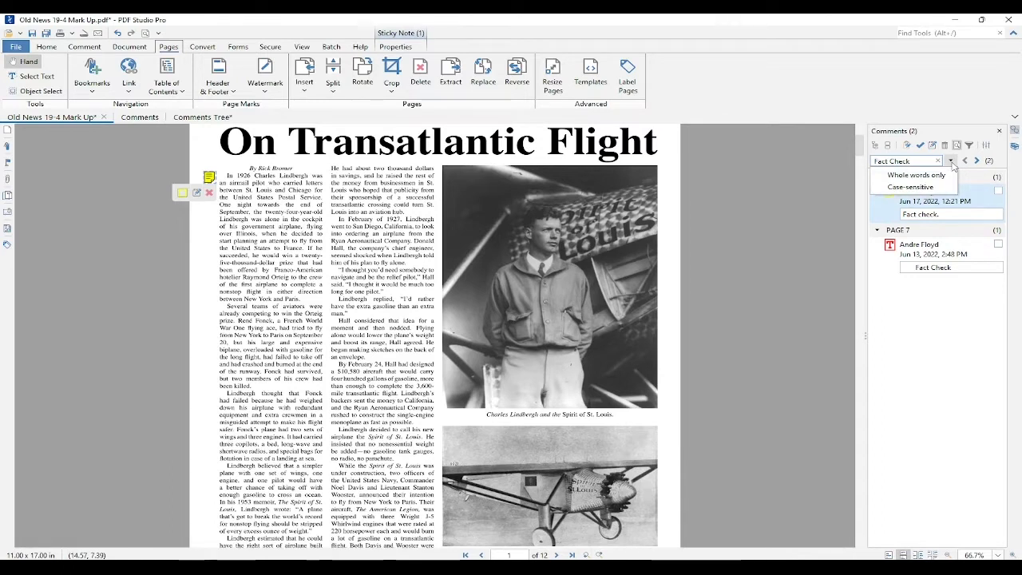
click(939, 179)
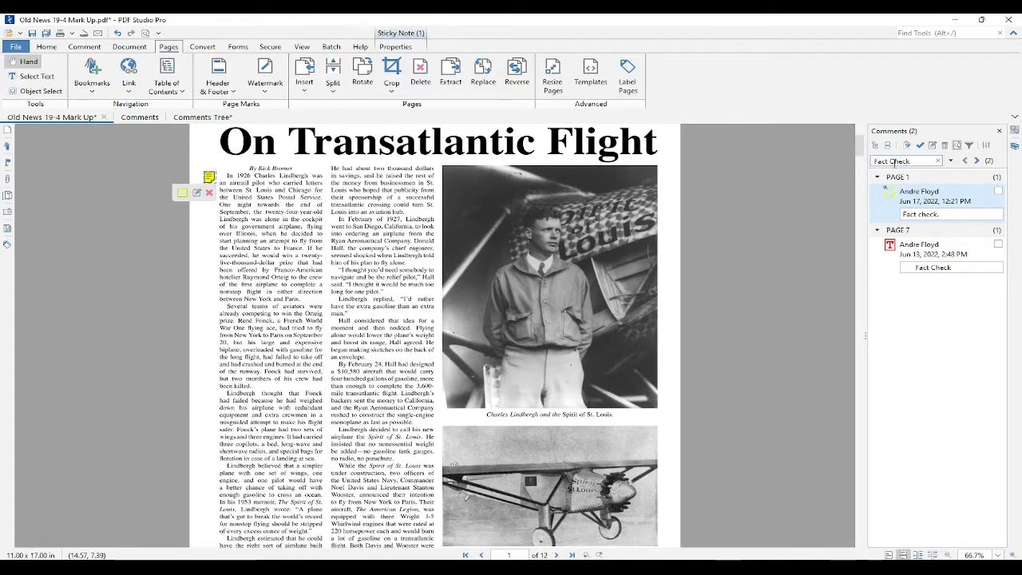
click(950, 161)
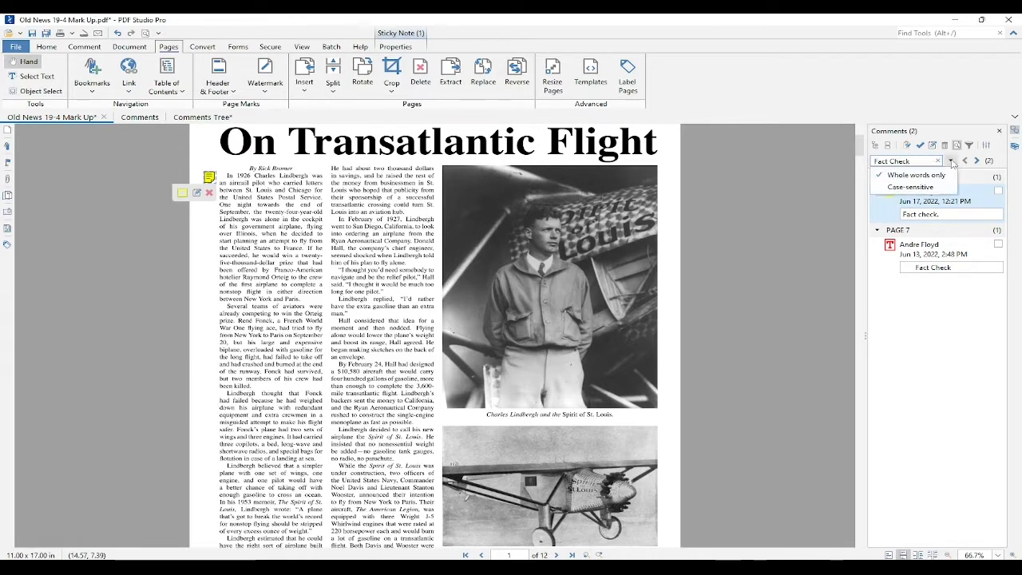
click(910, 187)
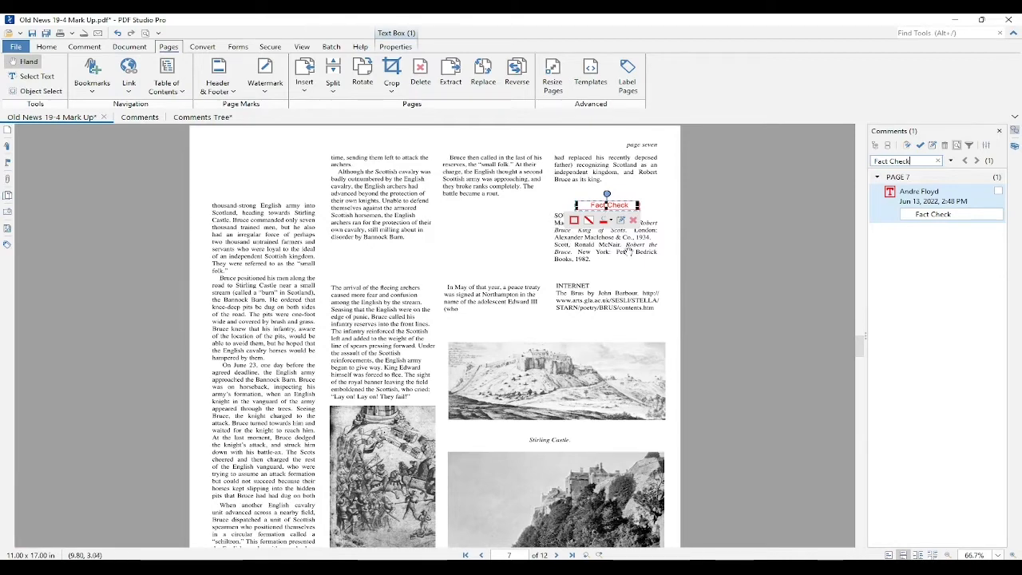
click(938, 161)
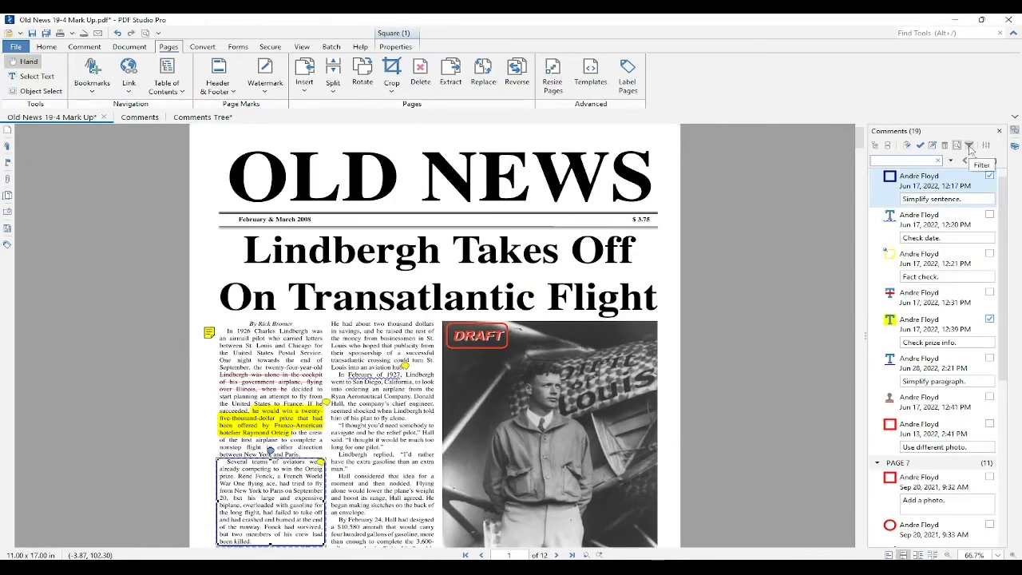
- Filter the comments list by type to show only Circle comments
click(969, 147)
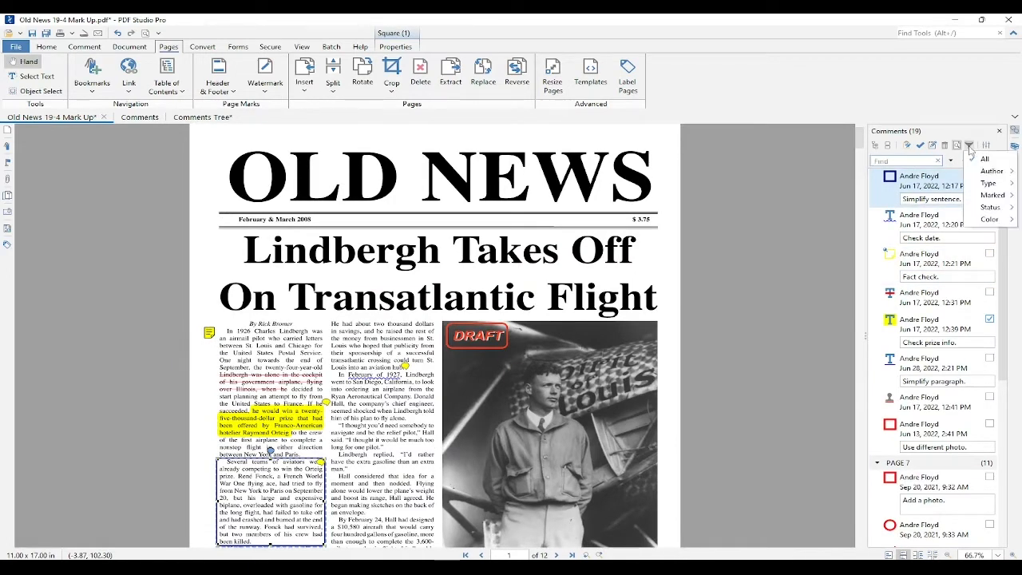
mouse_move(987, 171)
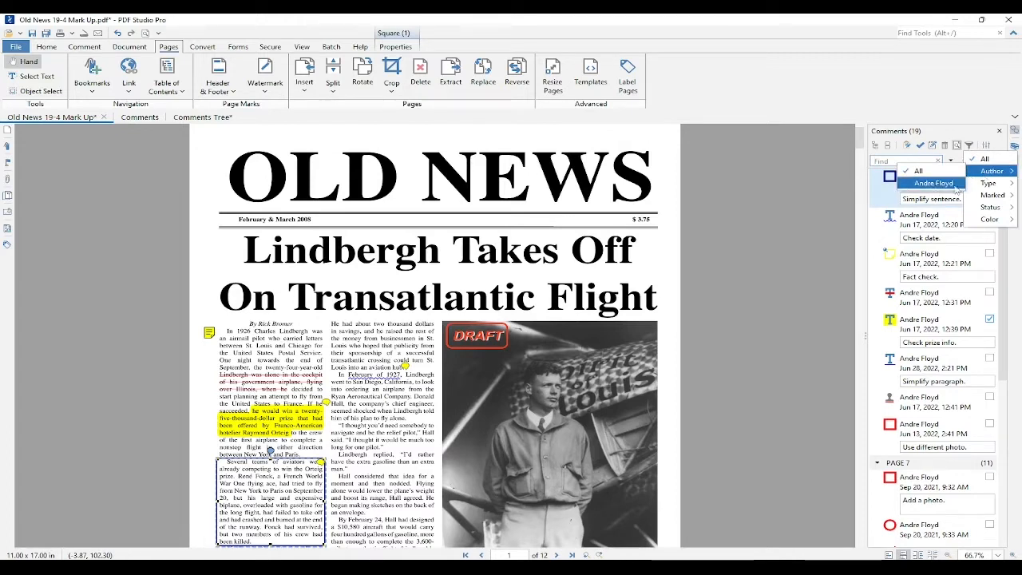
mouse_move(984, 186)
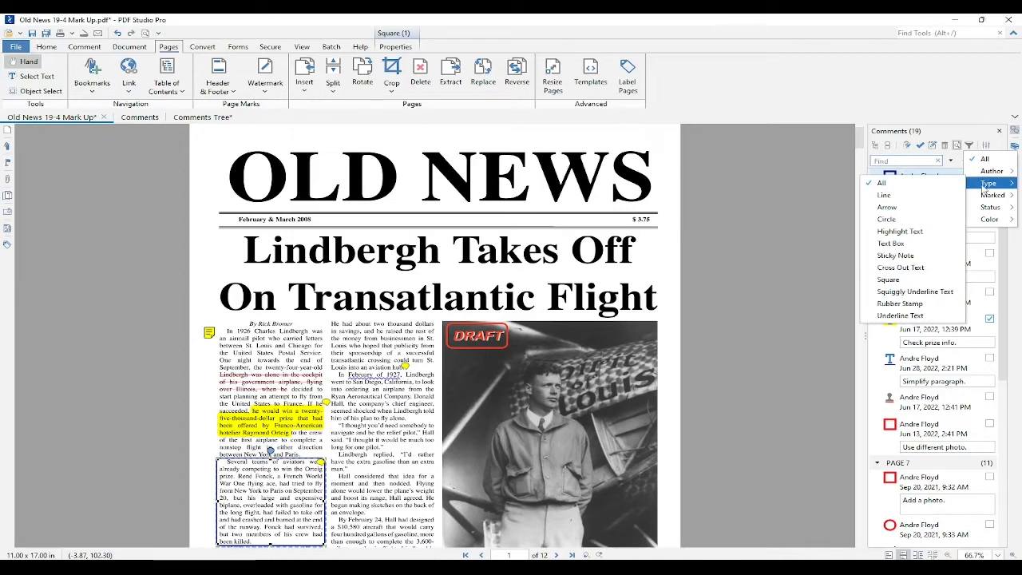
click(910, 221)
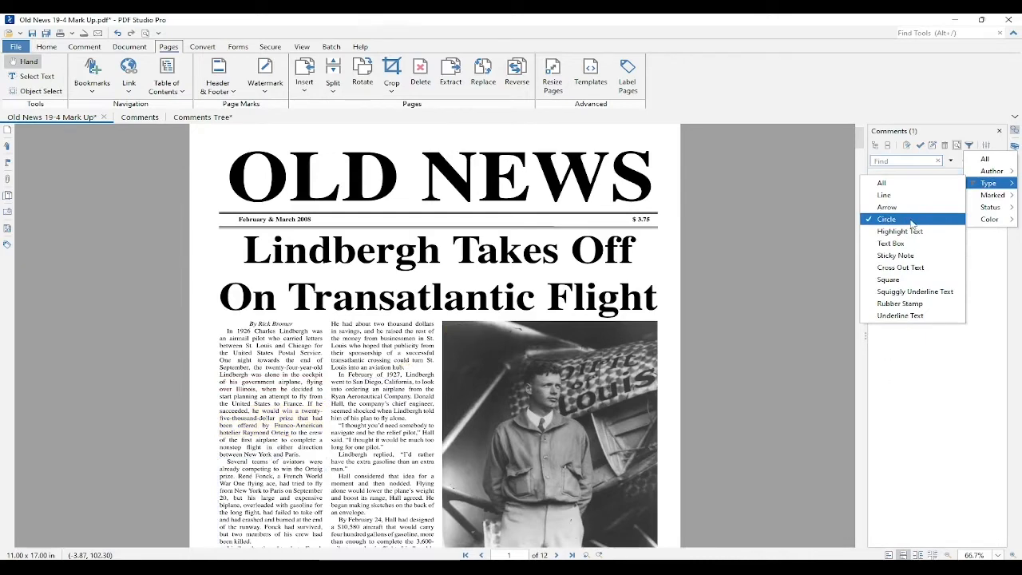
- Review the comment filter's status options, and jump to the filtered circle comment on page 7
mouse_move(990, 207)
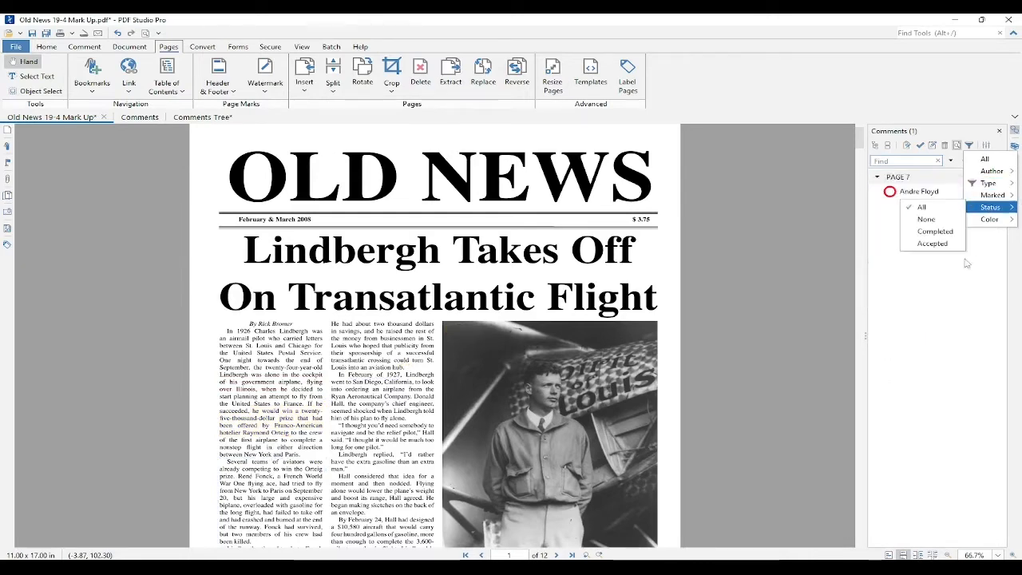
click(902, 311)
click(928, 203)
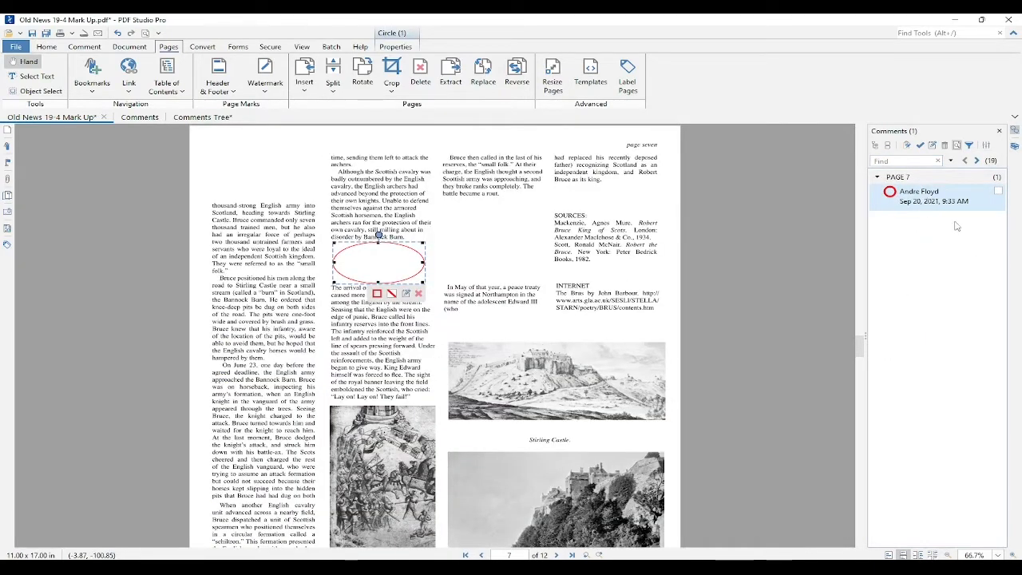
- Add Highlight Text and Rubber Stamp to the comment type filter, and go through the matching page 1 comments
click(970, 146)
mouse_move(983, 197)
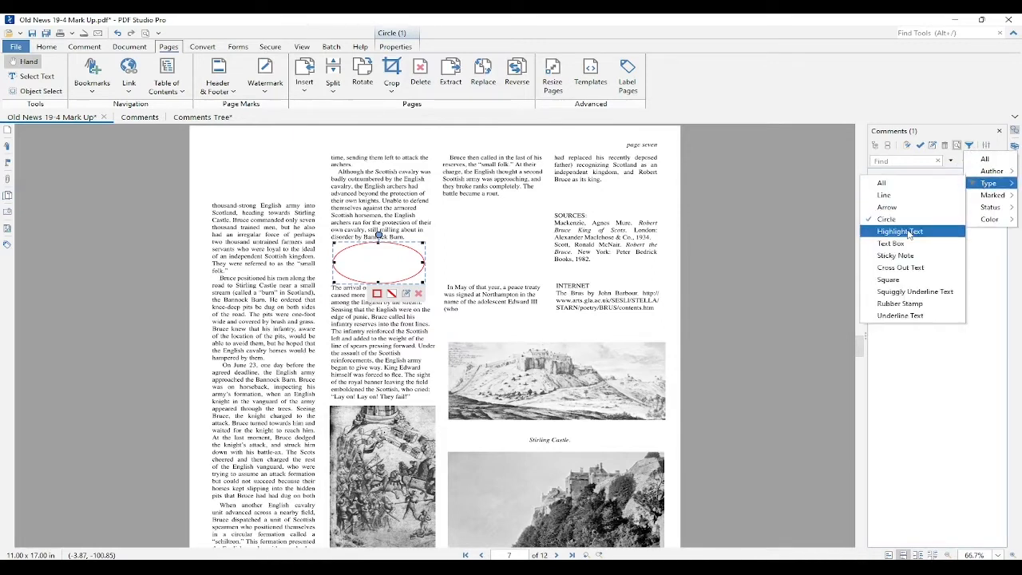
click(909, 234)
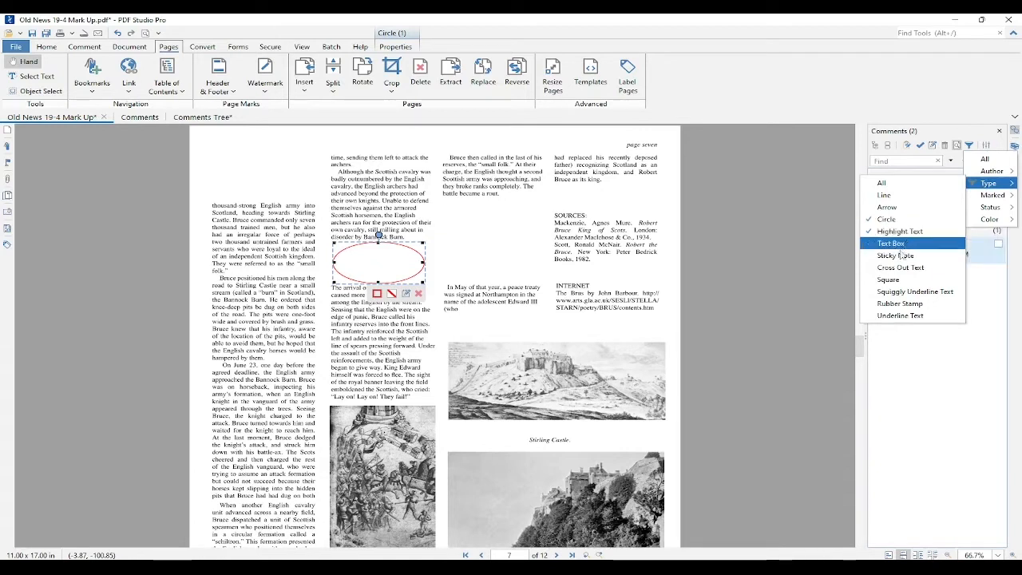
click(901, 304)
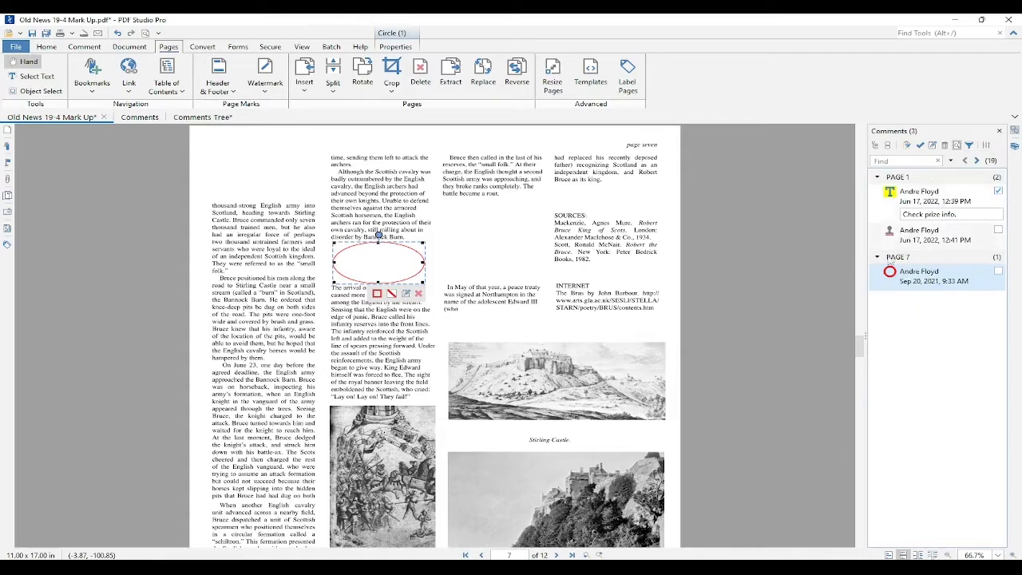
click(876, 205)
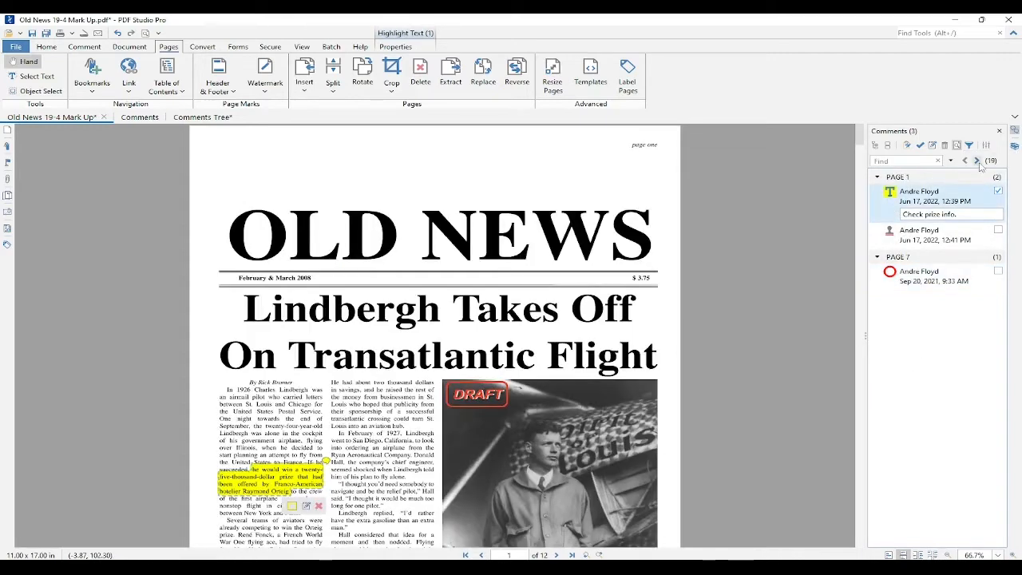
click(976, 161)
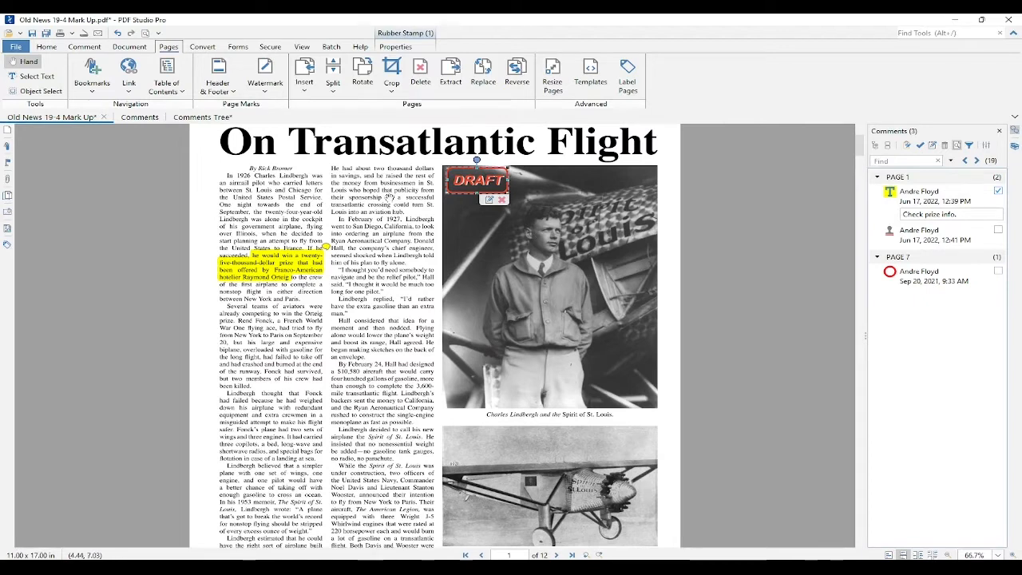
- Draw a red arrow from the middle text column to the Lindbergh photo on page 1, and reset the comment filter to All
click(88, 46)
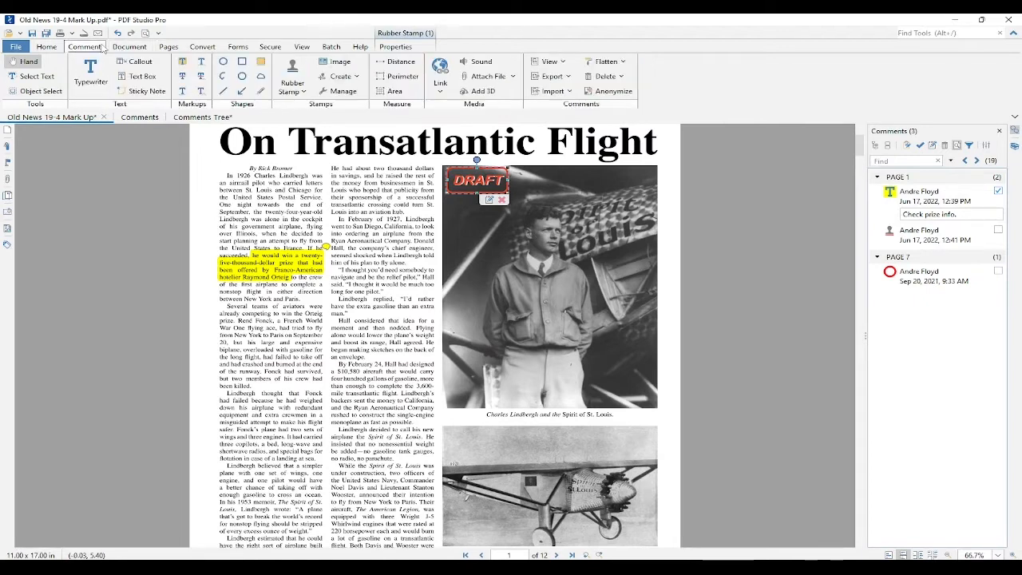
click(243, 78)
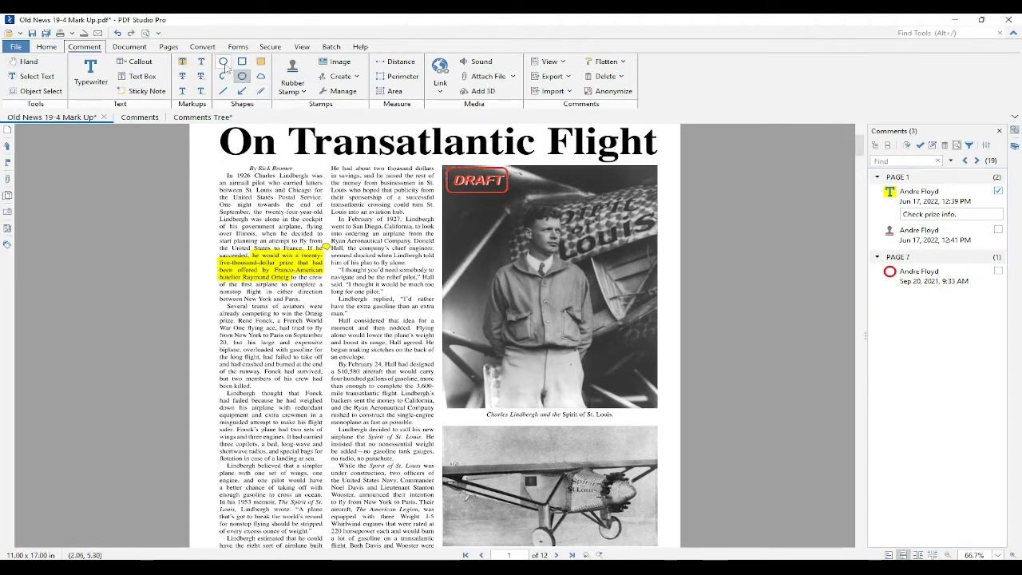
click(260, 77)
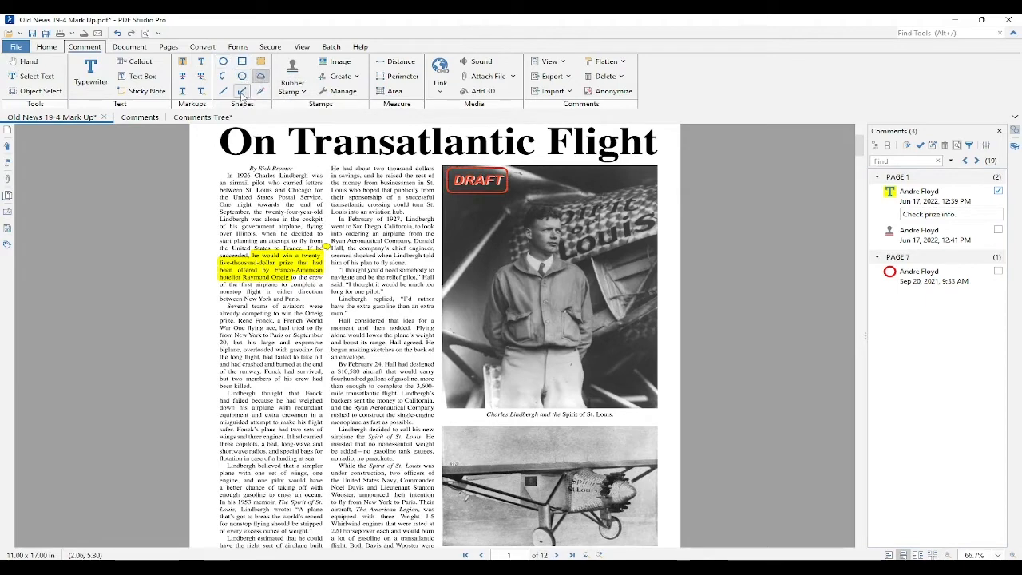
click(242, 91)
drag(414, 429, 480, 337)
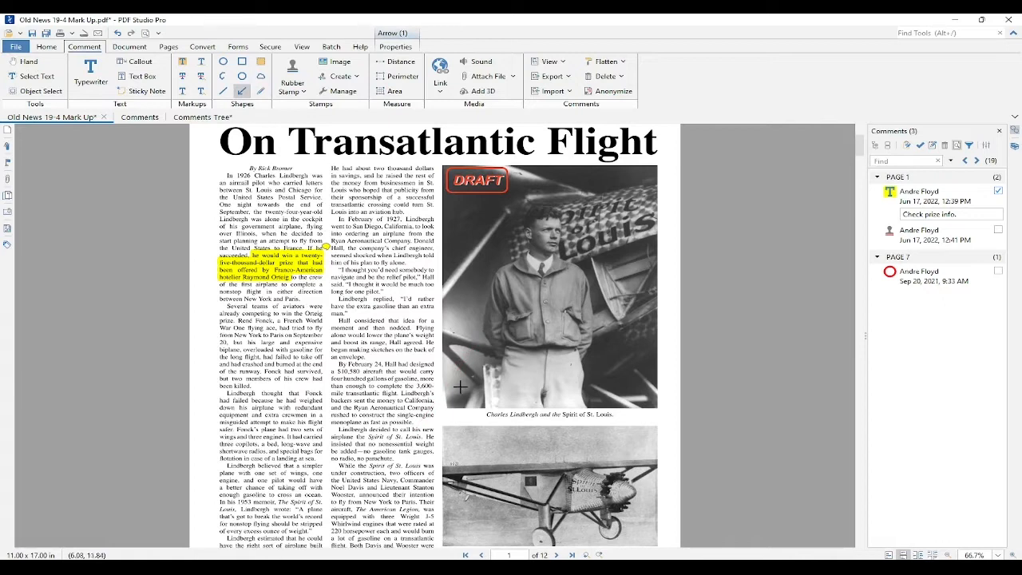
click(968, 147)
click(984, 160)
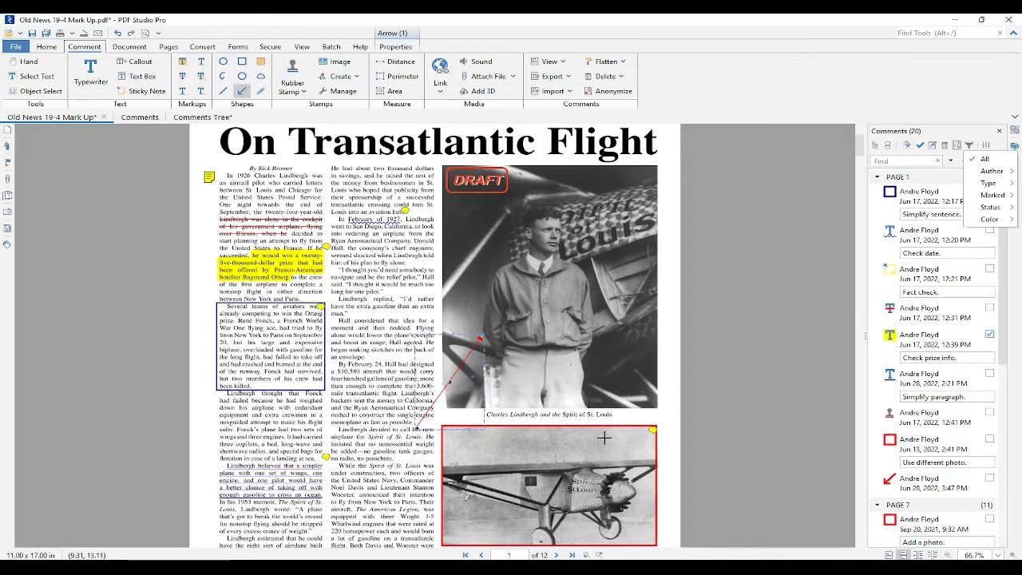
- Delete the arrow from page 1, and undo the earlier edits to restore the deleted photo-caption square comment
key(Delete)
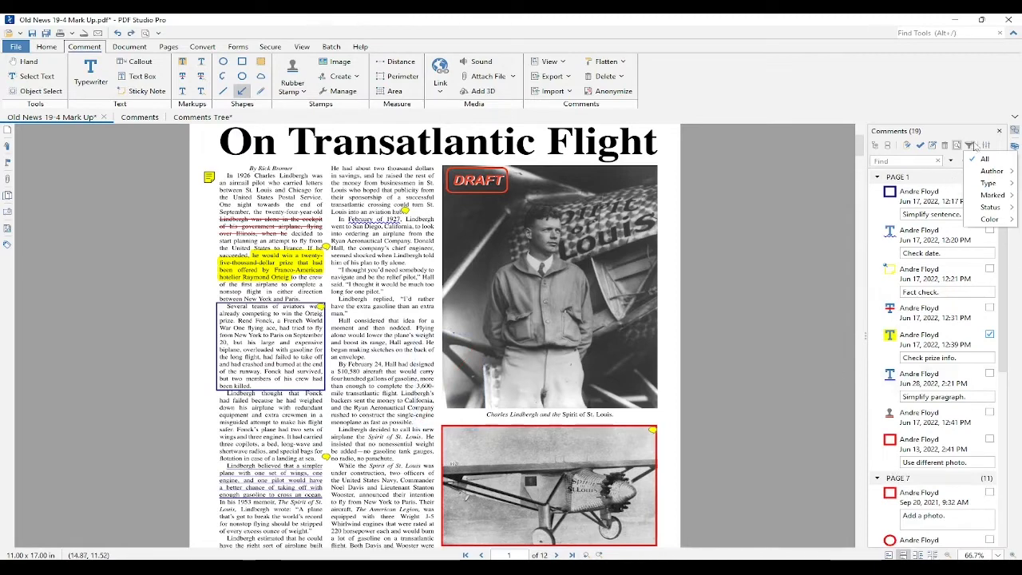
key(ctrl+z)
- Examine the comment print options and read through the two-page text printout in the Comments document
click(988, 146)
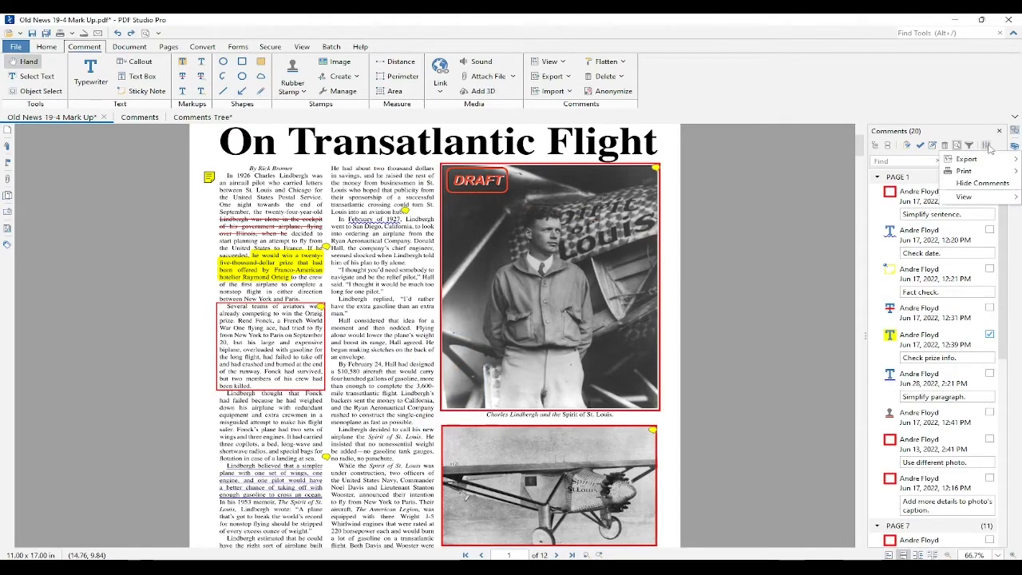
mouse_move(985, 172)
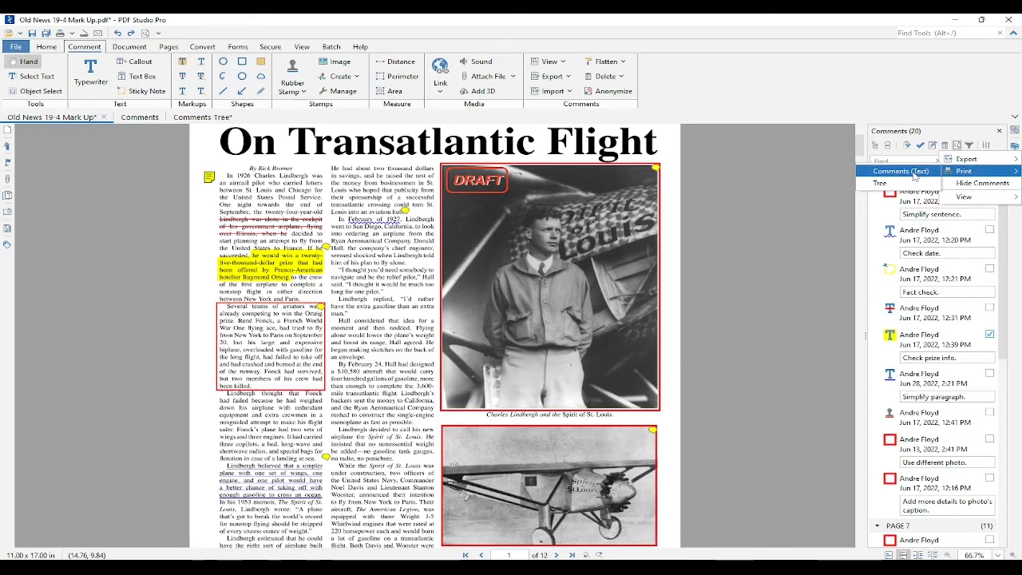
click(142, 118)
scroll(256, 256, down, 3)
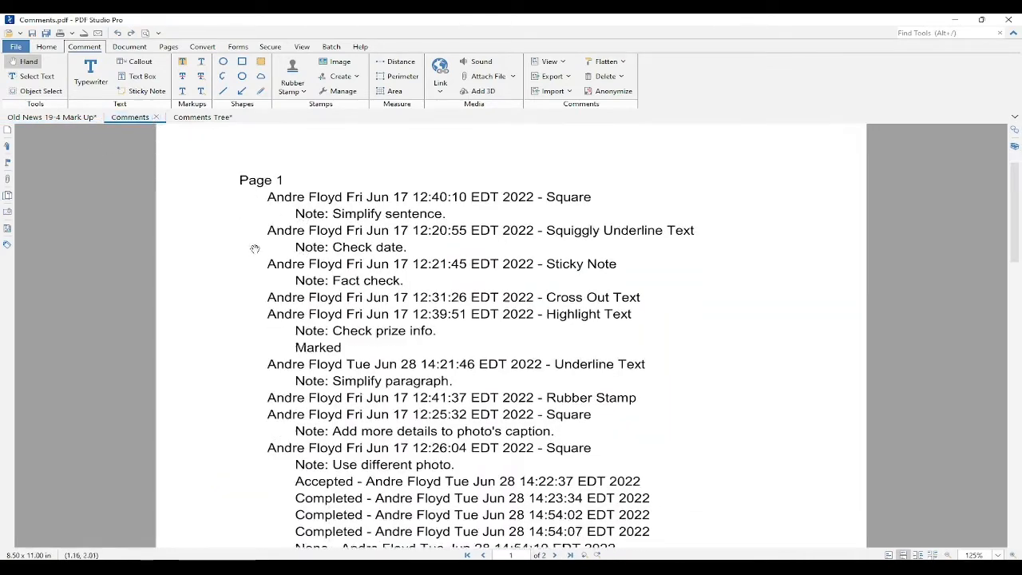
scroll(258, 338, down, 7)
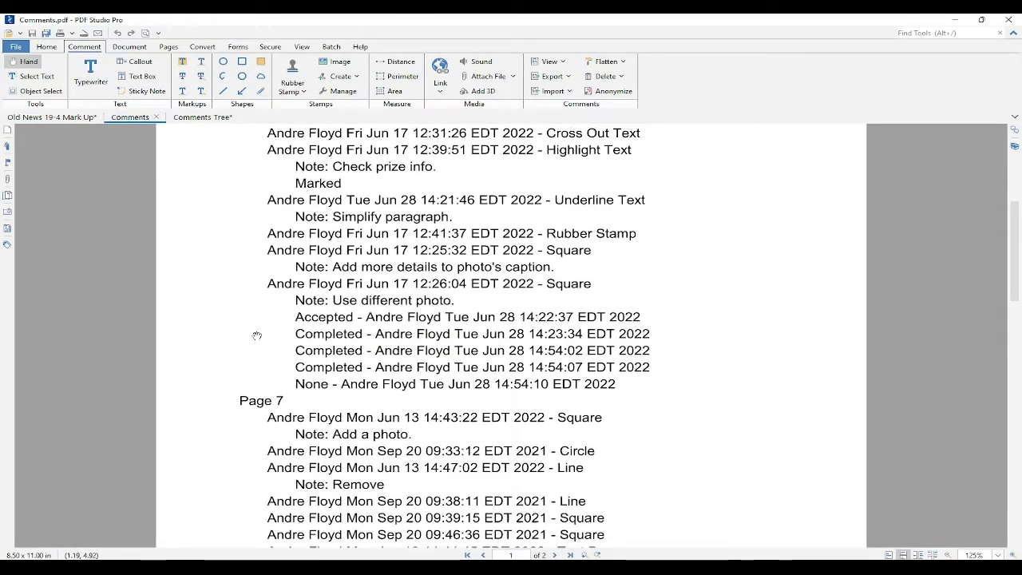
scroll(257, 349, down, 10)
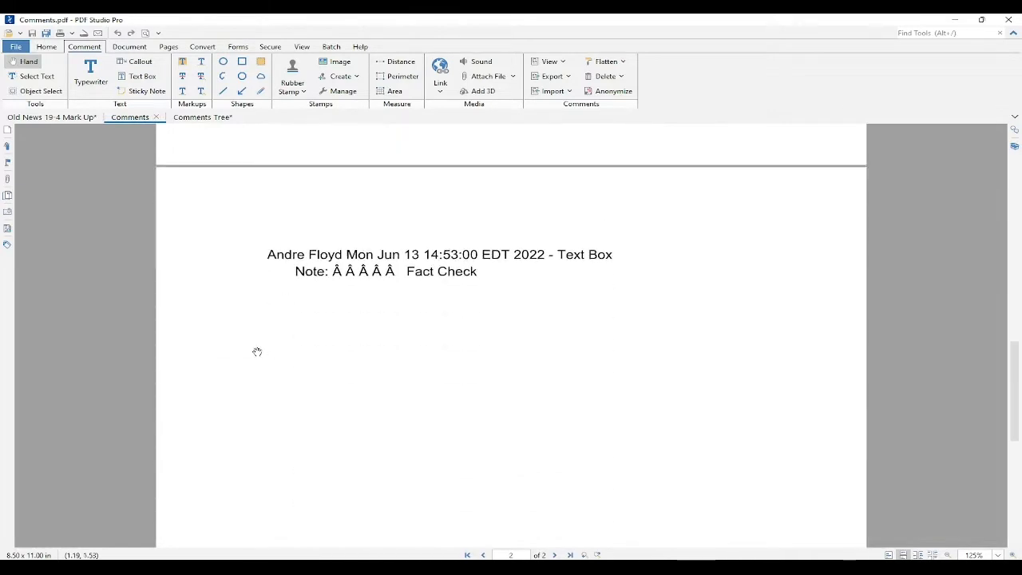
scroll(258, 353, up, 4)
scroll(278, 379, up, 8)
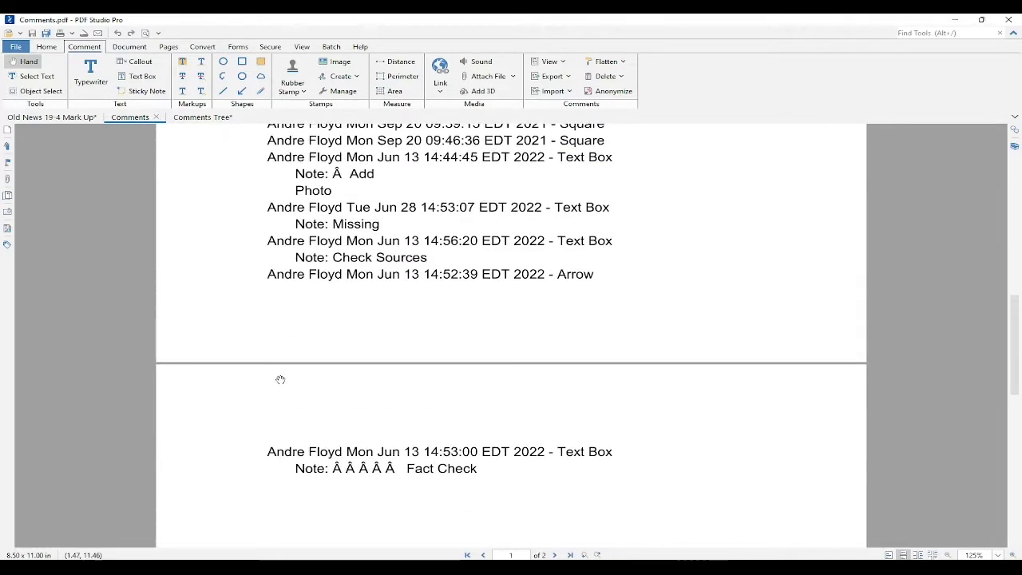
scroll(279, 382, up, 8)
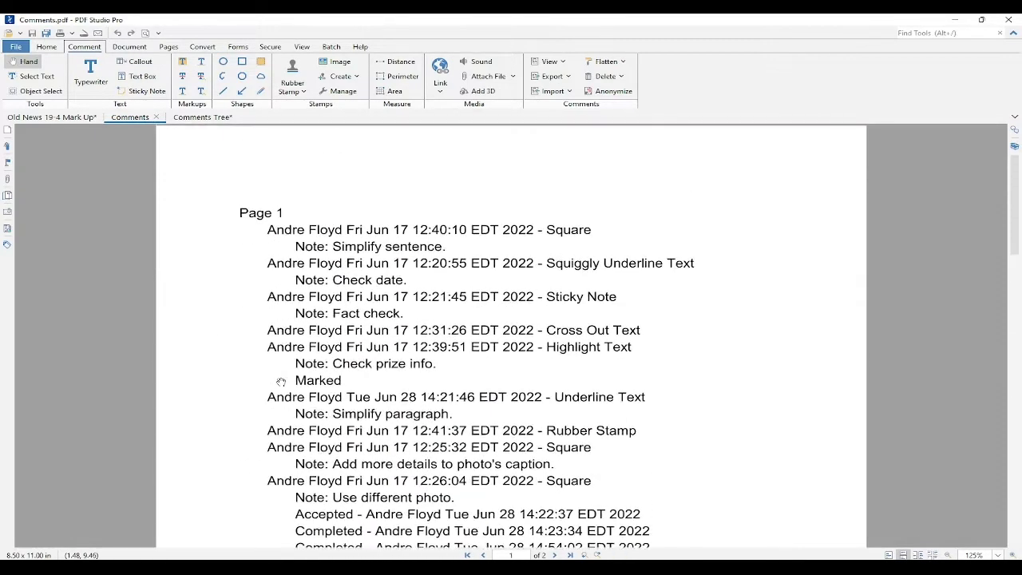
- Return to the newspaper PDF, choose to print its comments as a tree, and look through the Comments Tree document
click(52, 117)
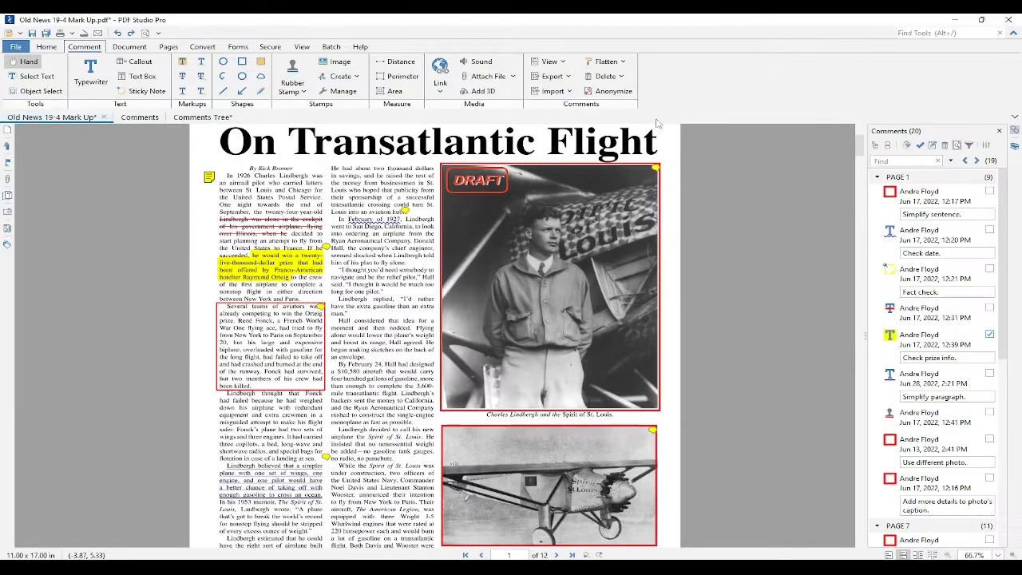
click(986, 146)
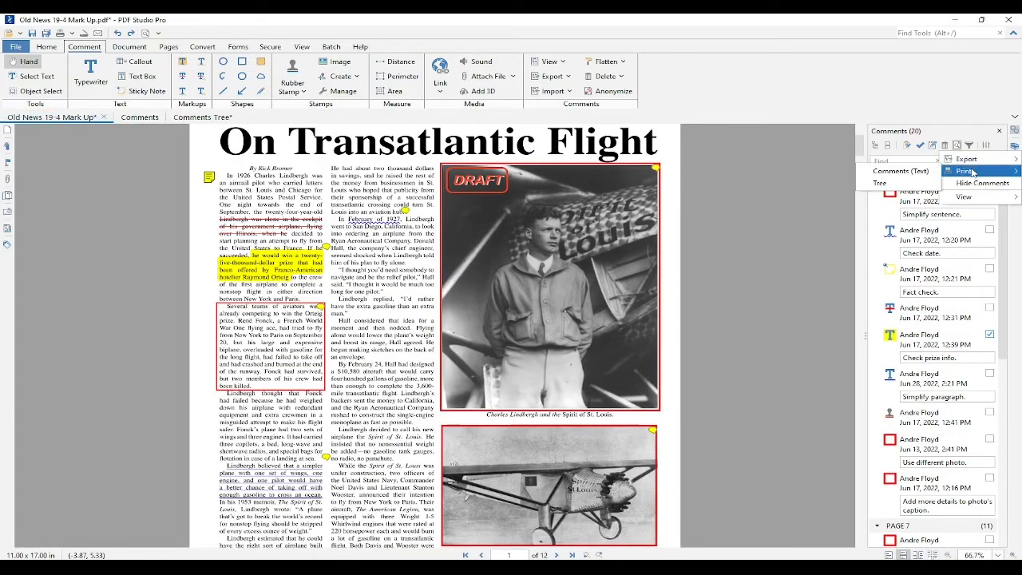
click(882, 184)
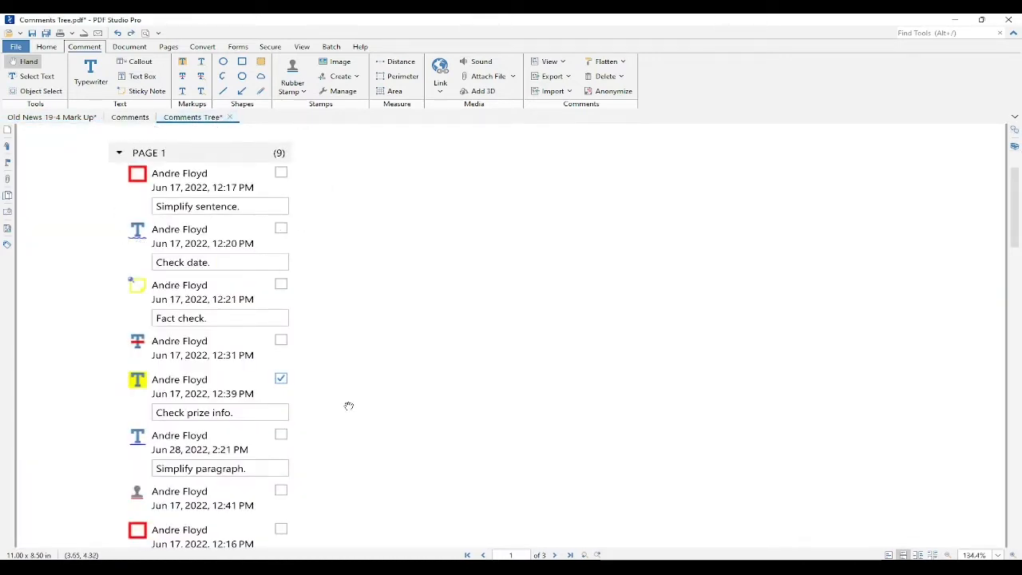
scroll(331, 383, down, 10)
scroll(301, 376, up, 3)
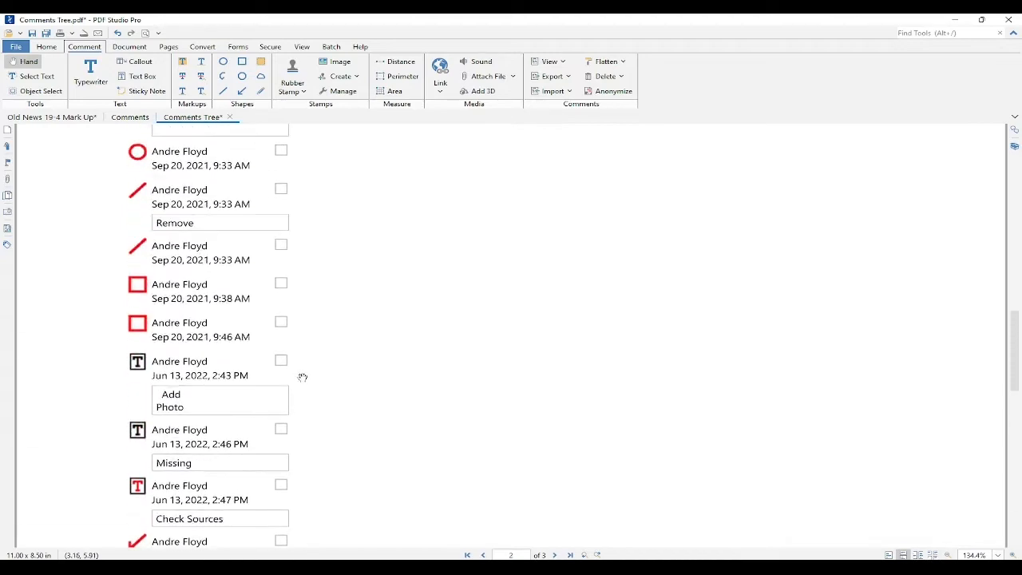
scroll(303, 380, up, 6)
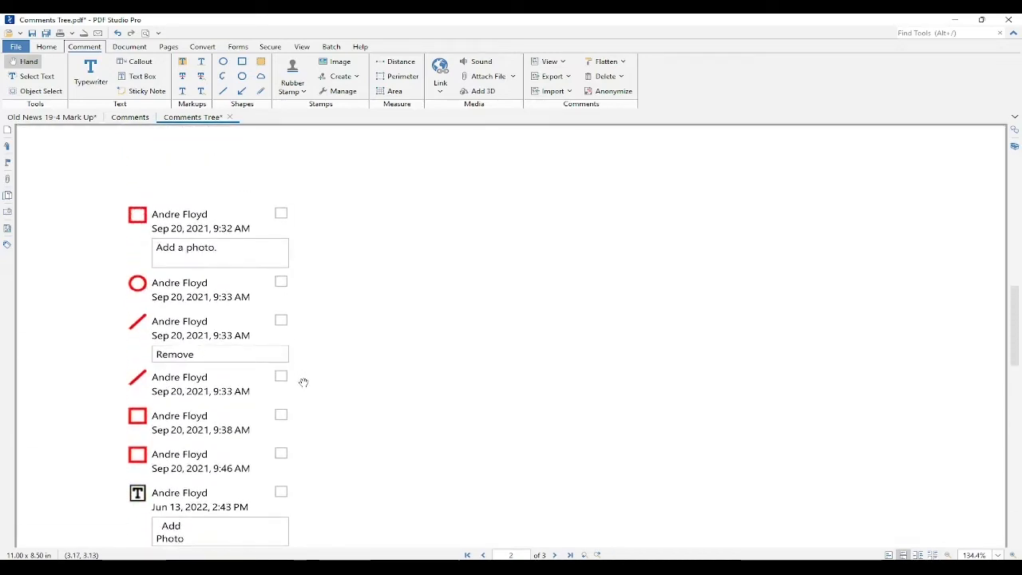
scroll(304, 383, up, 8)
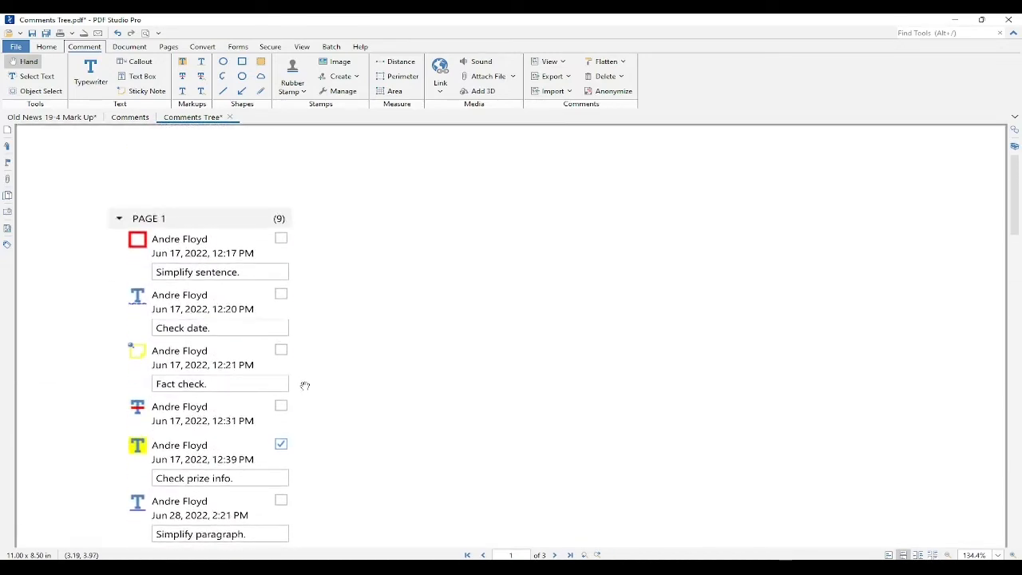
- Return to the newspaper PDF and locate the "Simplify sentence.", "Check prize info." and "Check date." comments on page 1
click(78, 118)
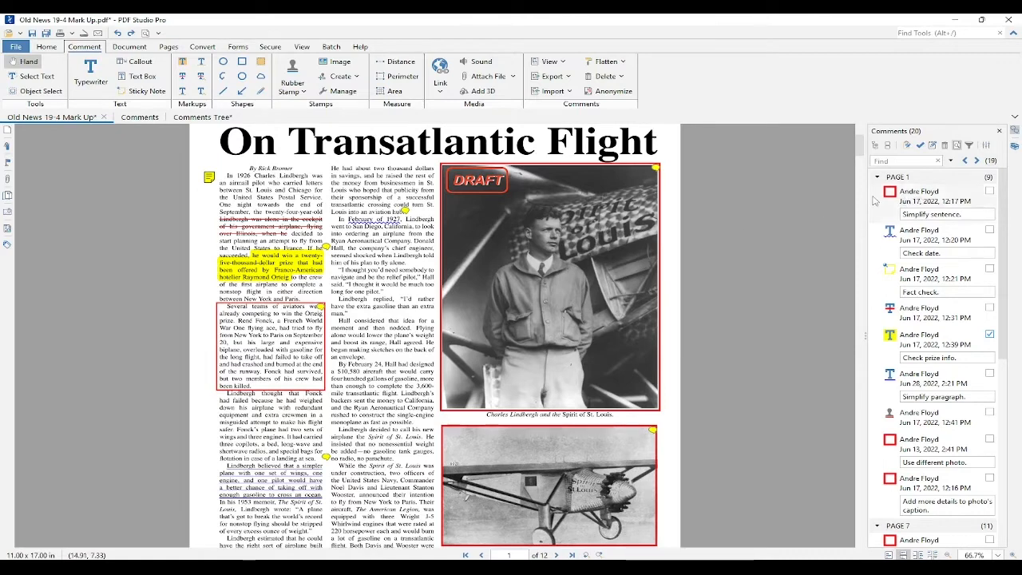
click(900, 200)
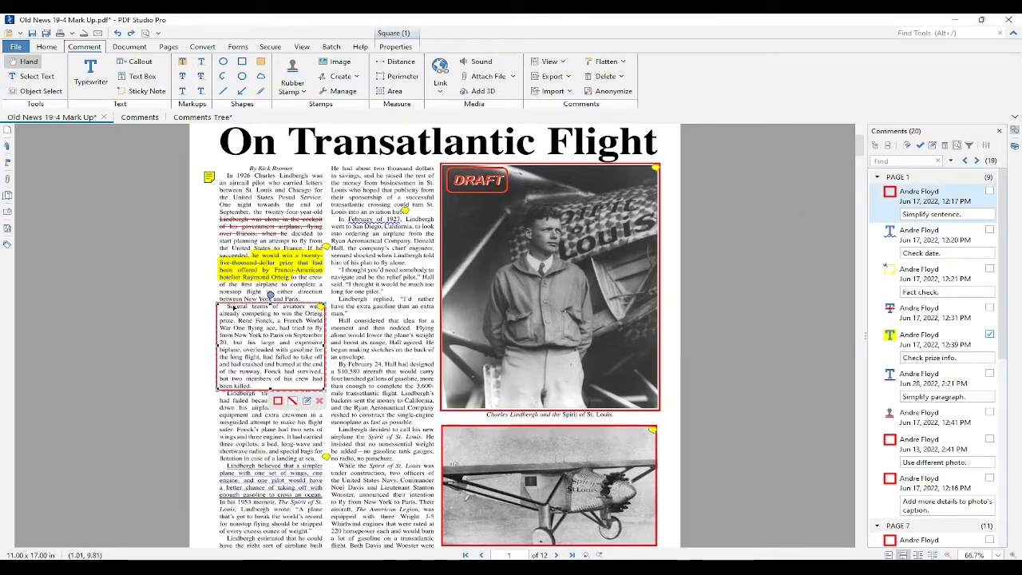
mouse_move(233, 309)
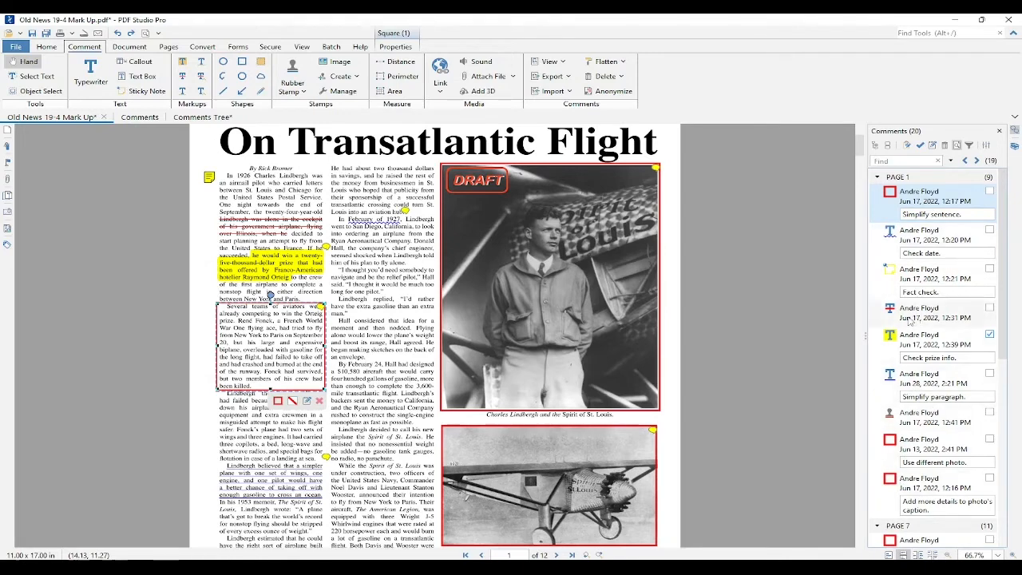
click(893, 339)
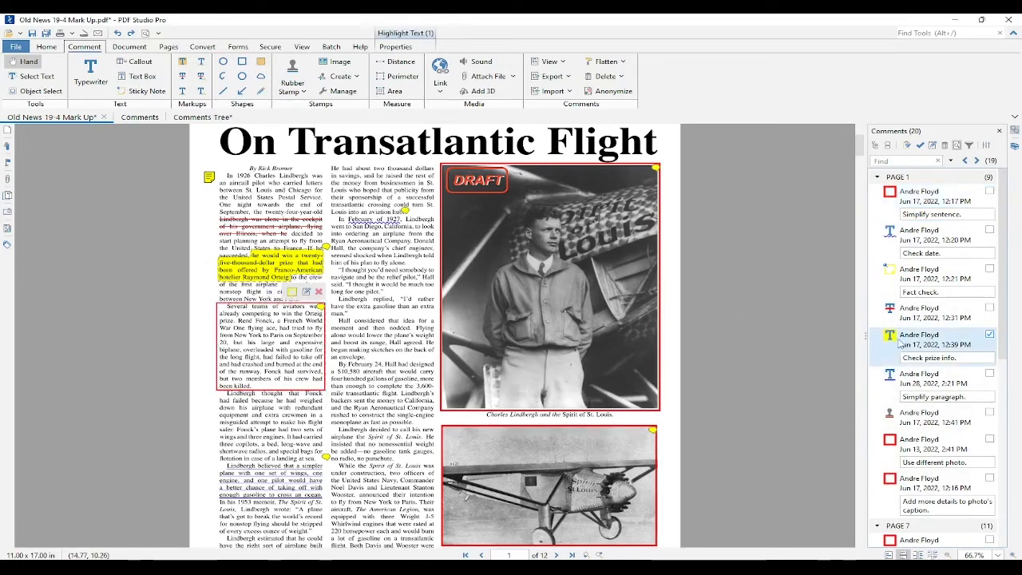
scroll(900, 342, down, 5)
scroll(911, 439, up, 5)
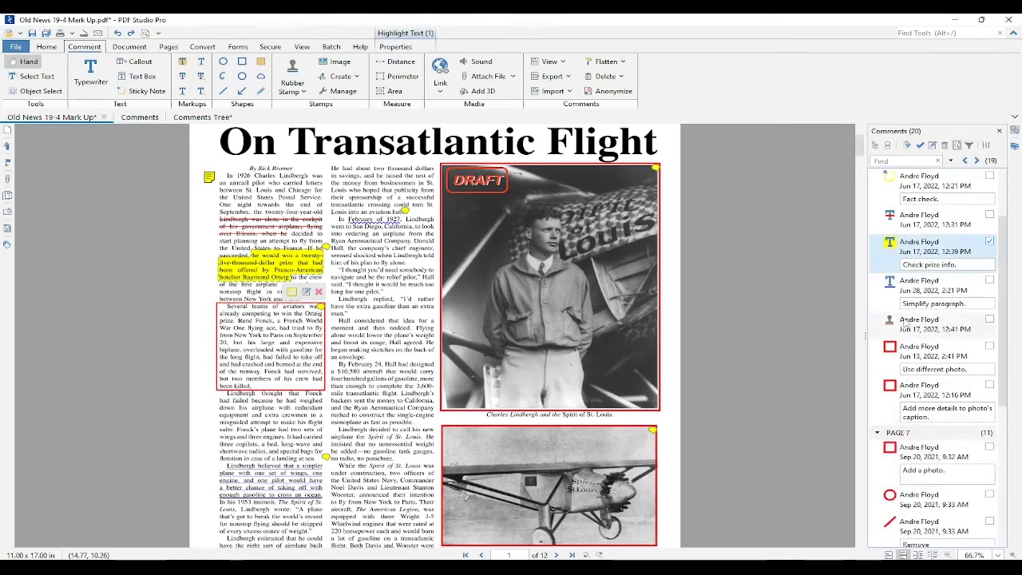
click(892, 231)
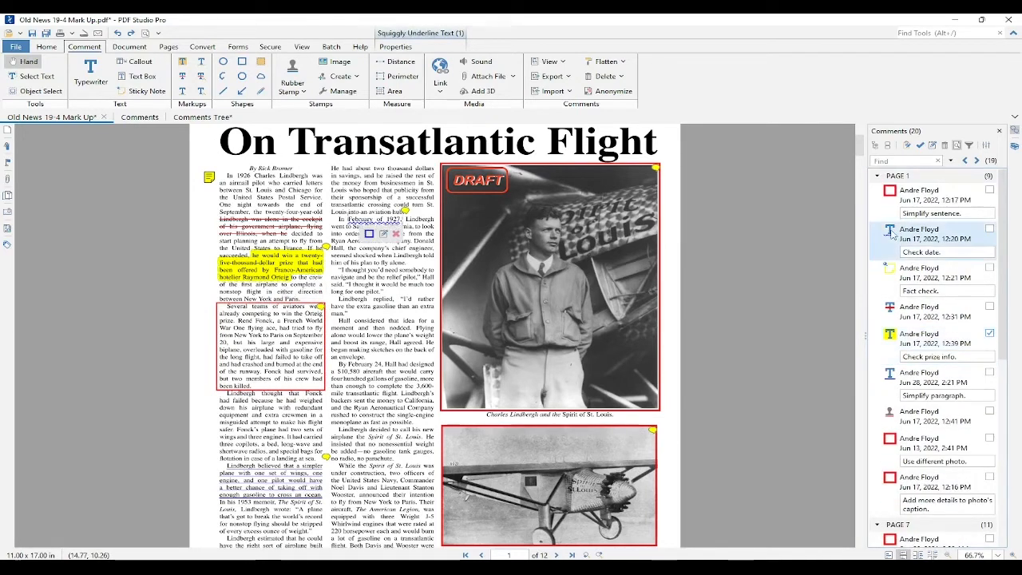